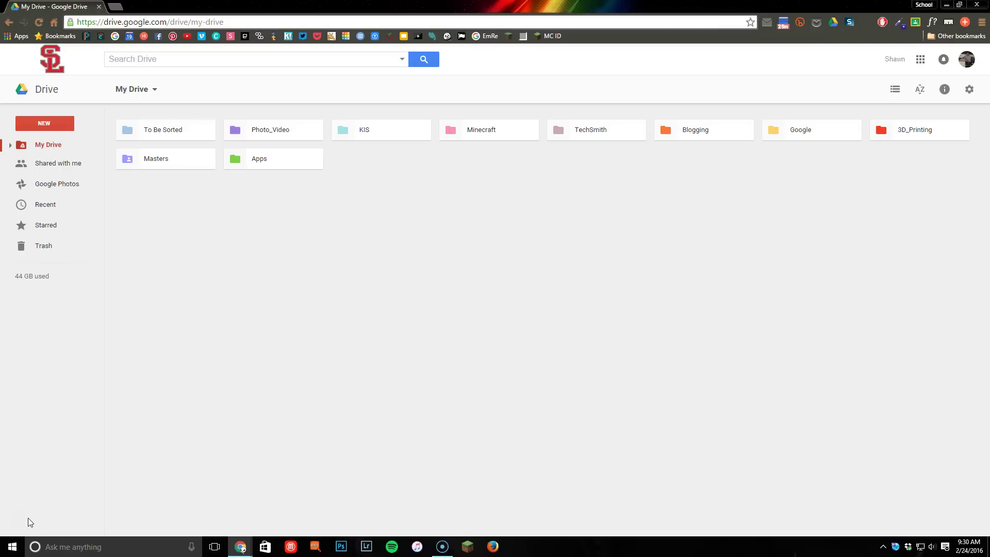
- Create a new blank Google Form in My Drive
{"action": "left_click", "coordinate": [42, 124]}
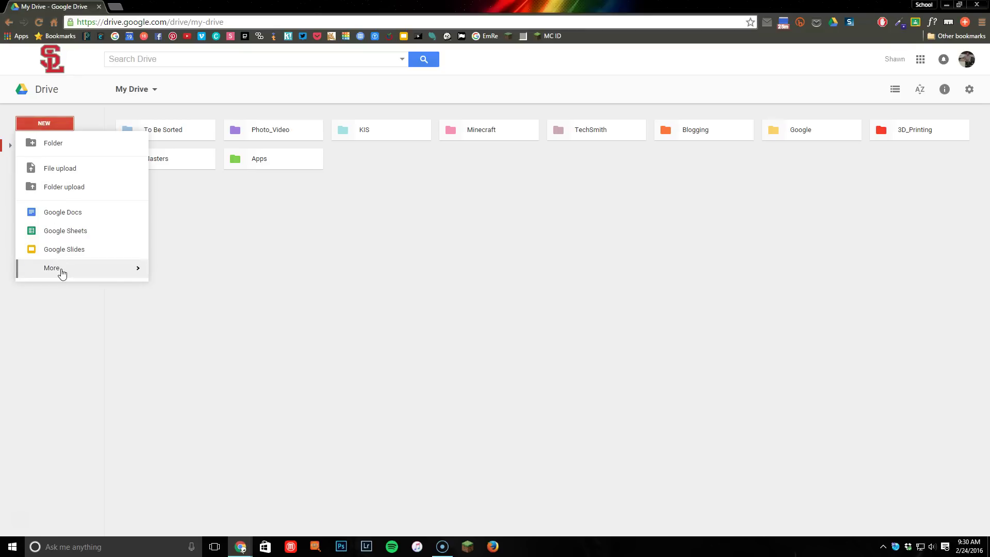
{"action": "mouse_move", "coordinate": [62, 271]}
{"action": "left_click", "coordinate": [185, 273]}
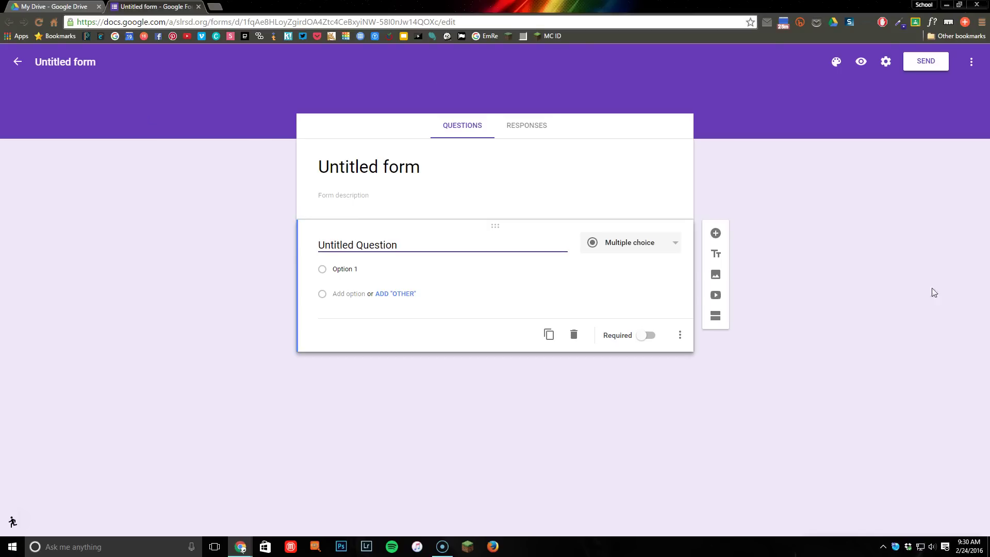
- Title the form "My Day in Computer Lab" and describe it as "A Choose Your Own Adventure Story Written by" plus the author's name
{"action": "left_click", "coordinate": [435, 166]}
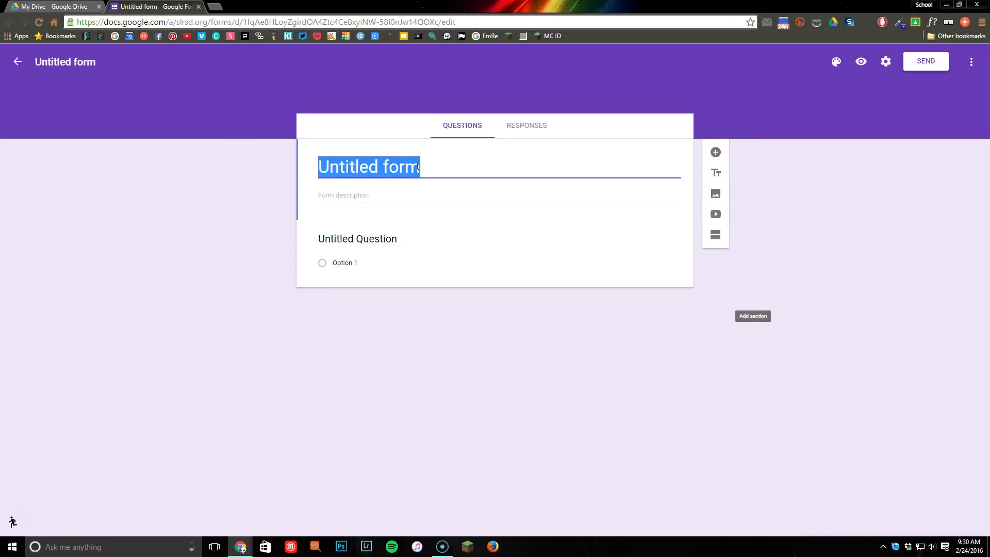
{"action": "type", "text": "My Day "}
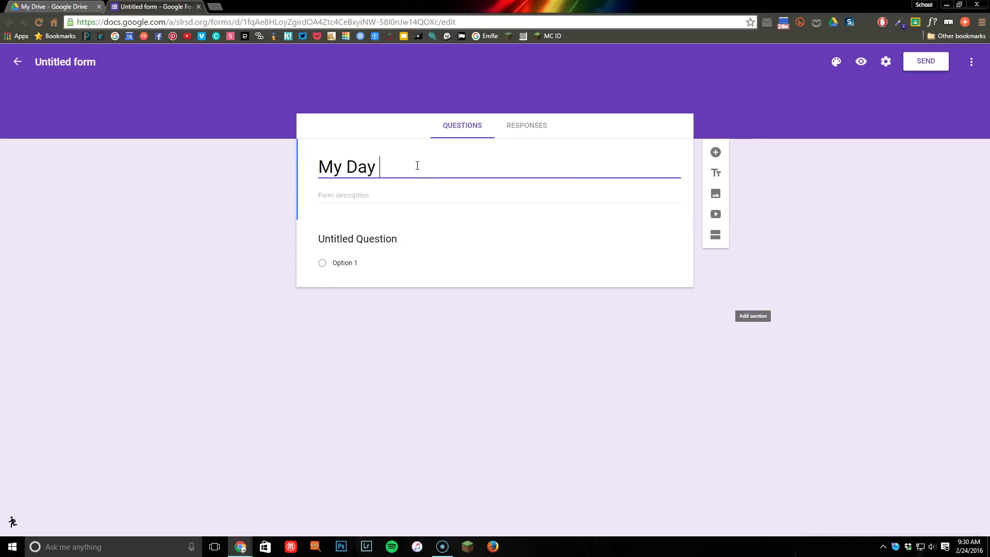
{"action": "type", "text": "in Computer Lab"}
{"action": "left_click", "coordinate": [386, 197]}
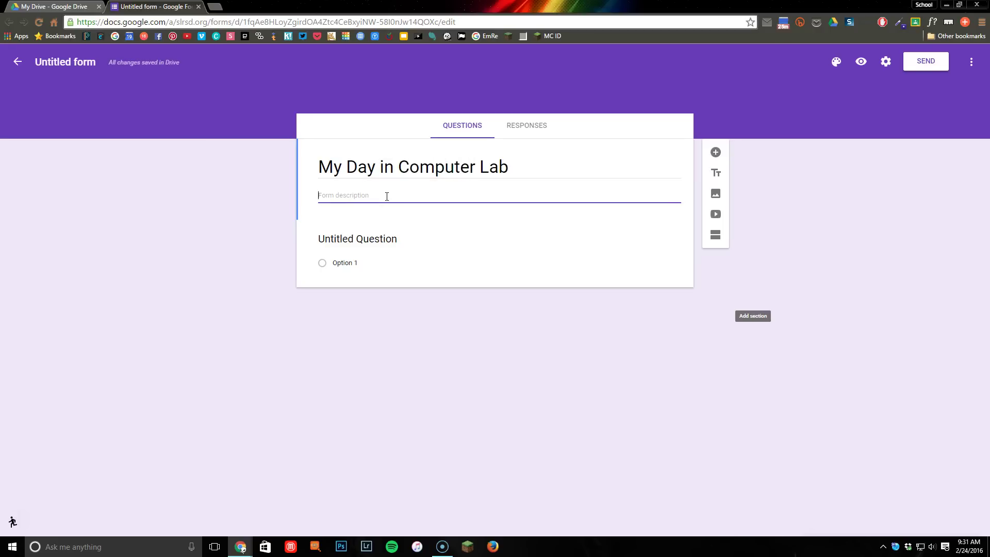
{"action": "type", "text": "A Choose Your Own Adventure Story Written by Mr. Avery"}
- Write the first question about walking into computer lab and being told of extra time, ending "I couldn't make up my mind what I should do!"
{"action": "left_click", "coordinate": [417, 239]}
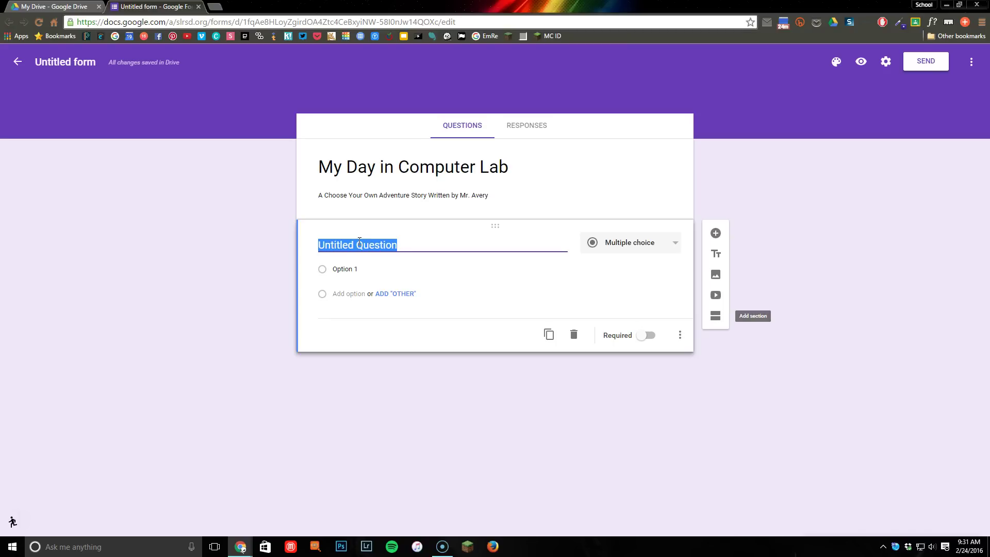
{"action": "type", "text": "One day I wa"}
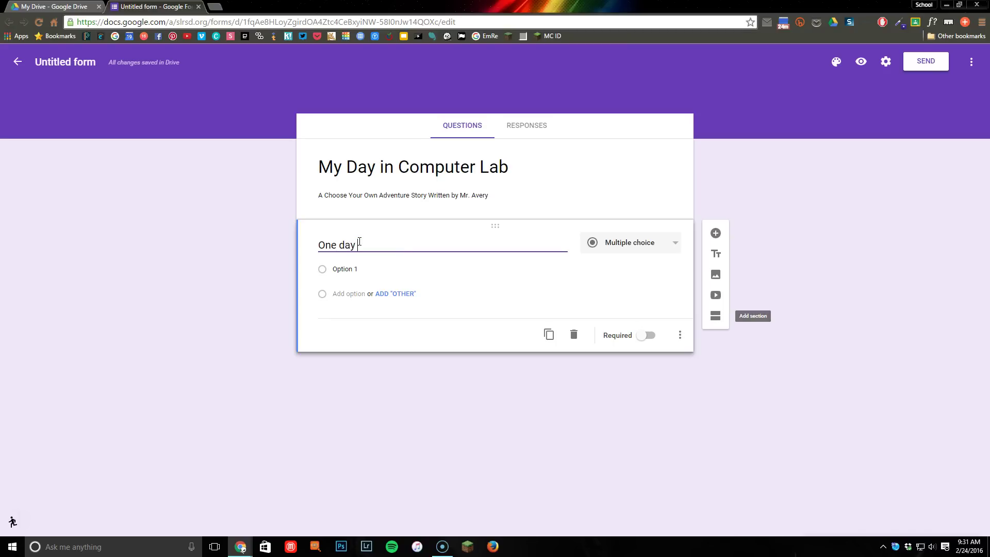
{"action": "type", "text": "lked into computer lab and my te"}
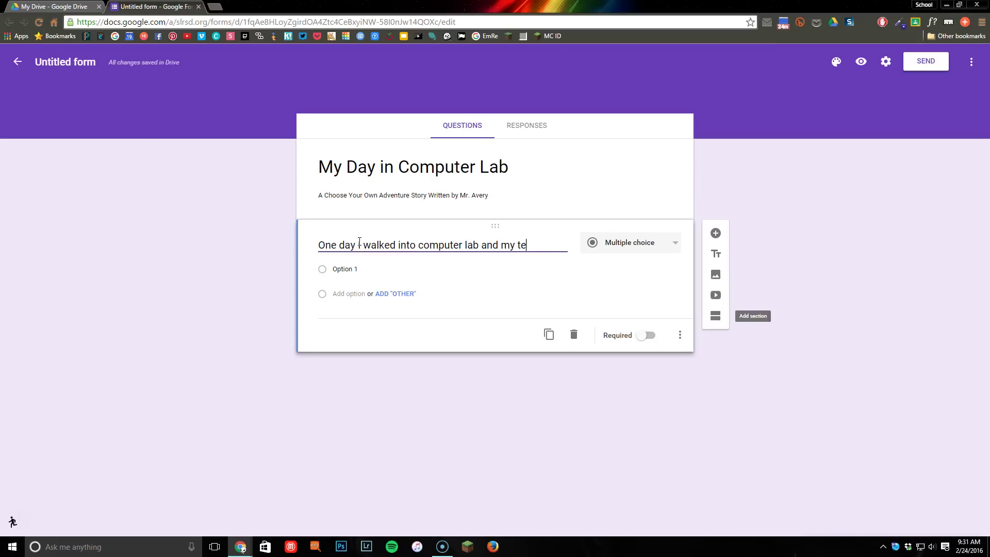
{"action": "type", "text": "acher told me that I had "}
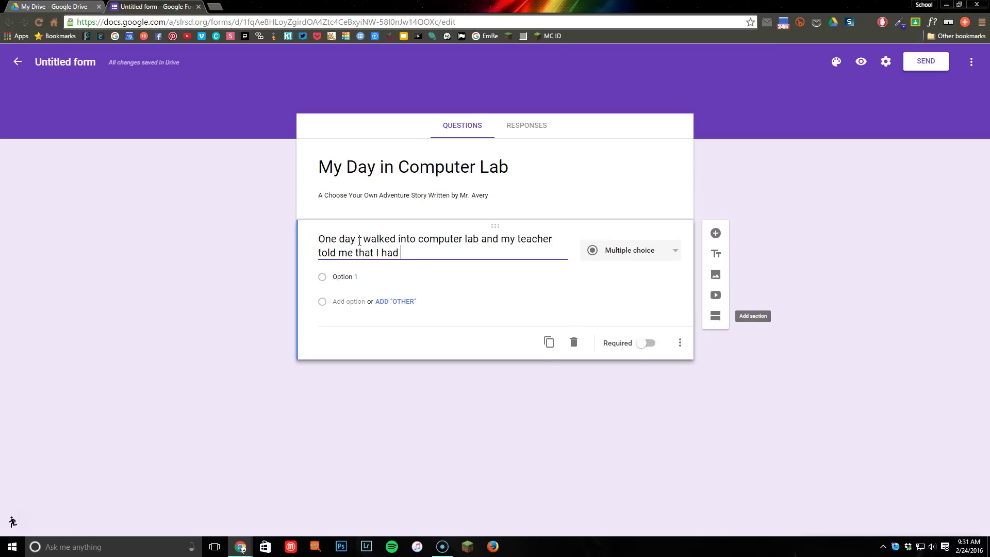
{"action": "type", "text": "extra time. I couldn't make up my mind wh"}
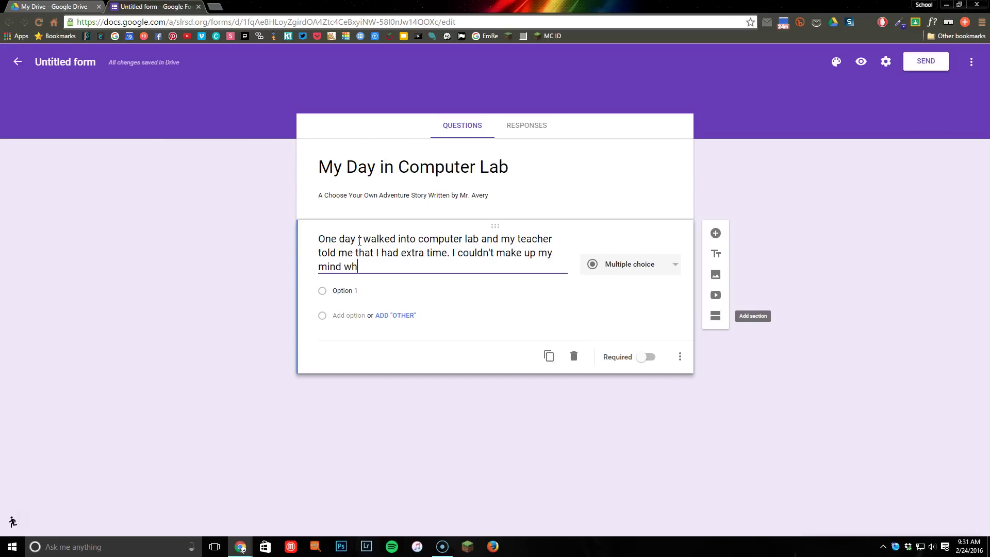
{"action": "type", "text": "at I should do!"}
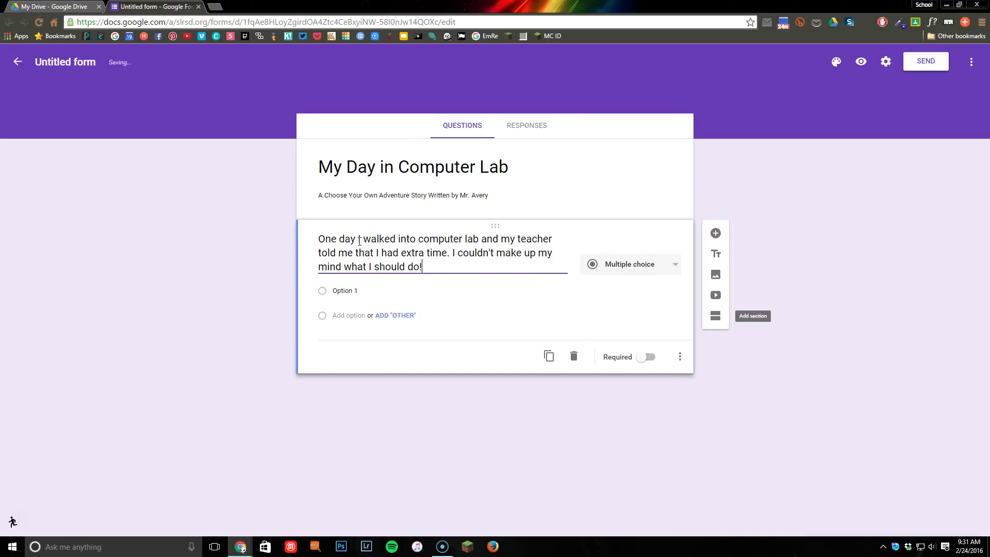
- Give the question two answer options, "I decided to play Minecraft." and "I decided to play Ski Safari."
{"action": "left_click", "coordinate": [356, 290]}
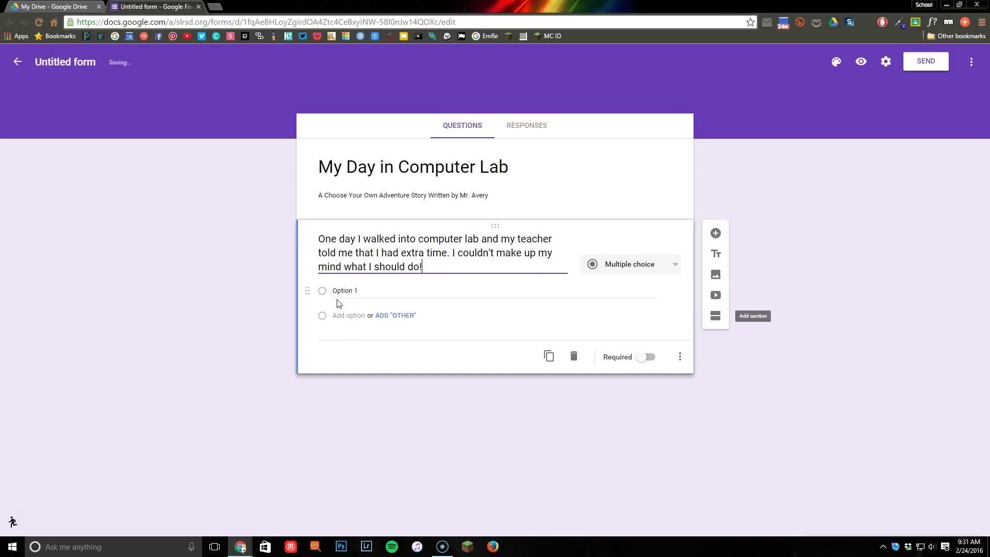
{"action": "left_click", "coordinate": [346, 291]}
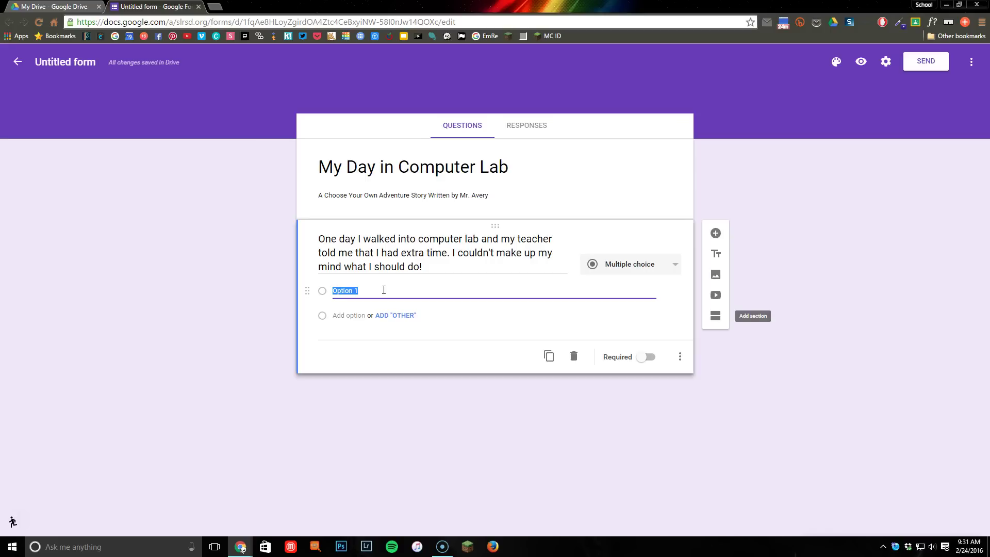
{"action": "type", "text": "I decided to play Minecraft"}
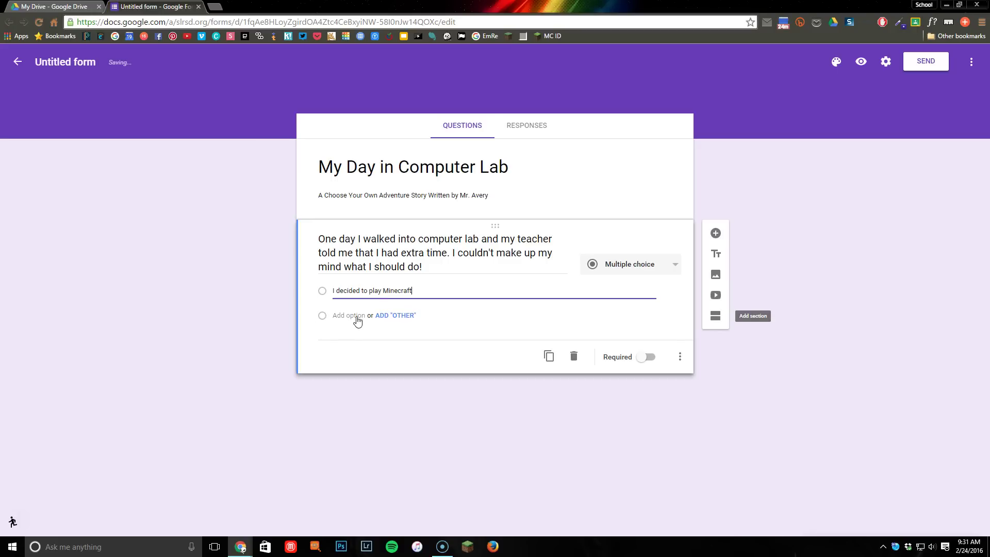
{"action": "left_click", "coordinate": [342, 320]}
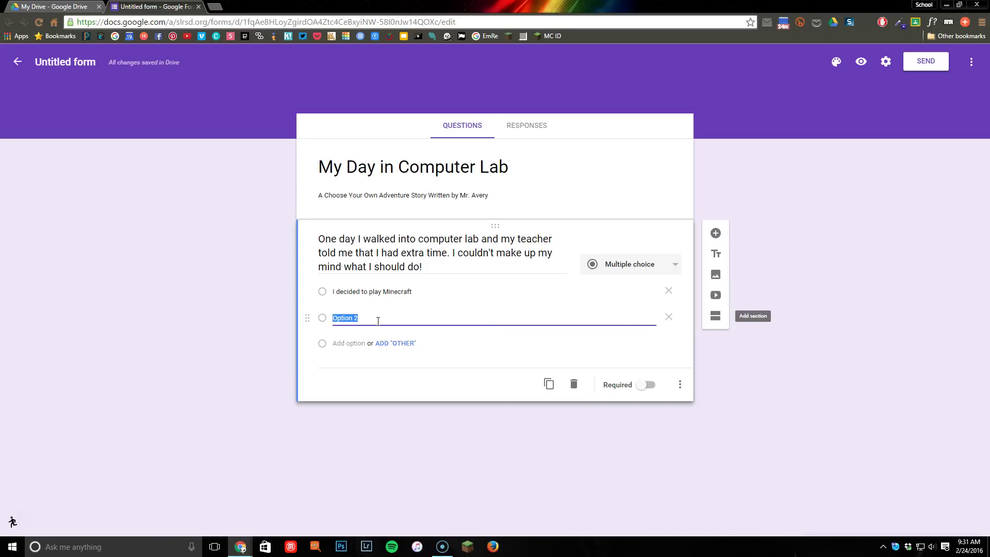
{"action": "type", "text": "I decided to play Ski Safari."}
{"action": "left_click", "coordinate": [420, 288]}
{"action": "left_click", "coordinate": [420, 288]}
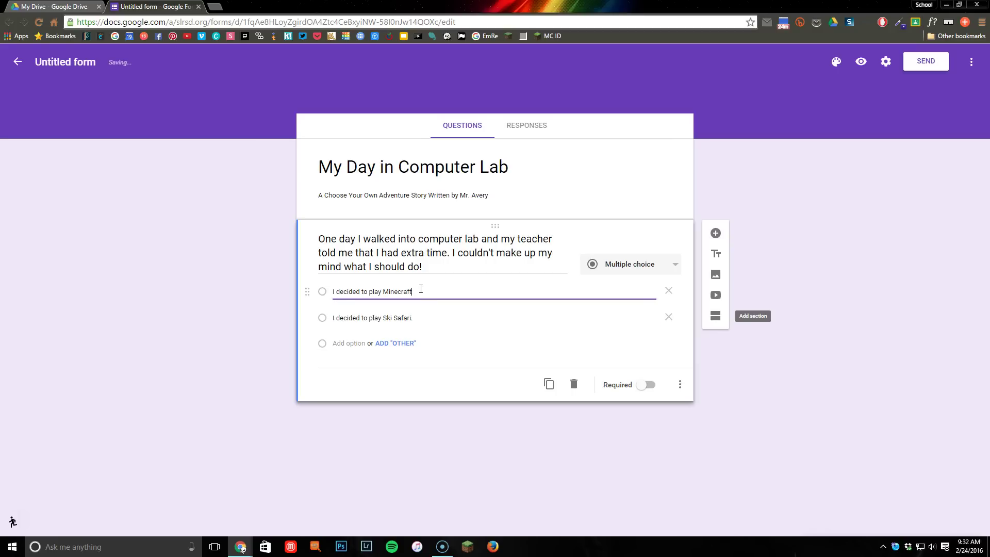
{"action": "type", "text": "."}
- Make the question required and enable going to a section based on the answer
{"action": "left_click", "coordinate": [645, 388]}
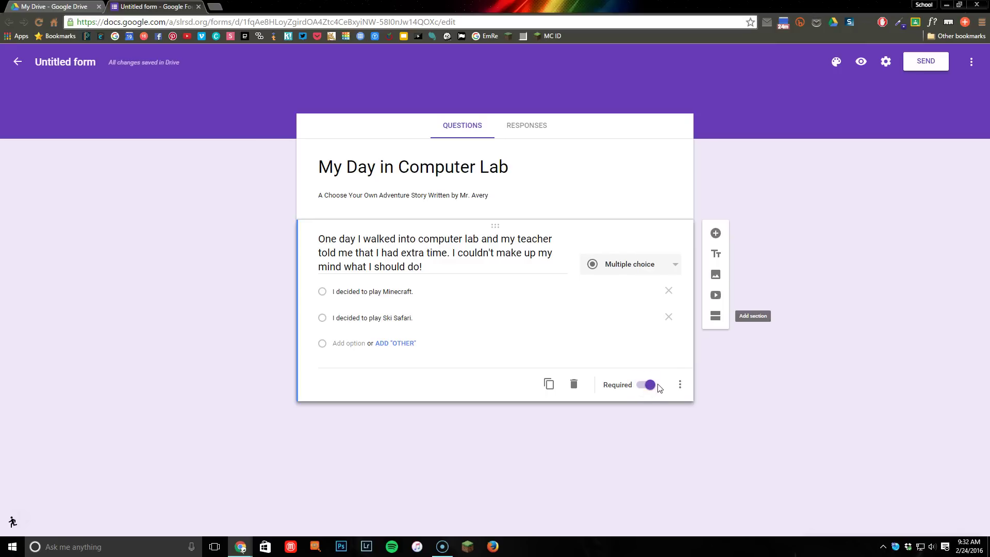
{"action": "left_click", "coordinate": [680, 387]}
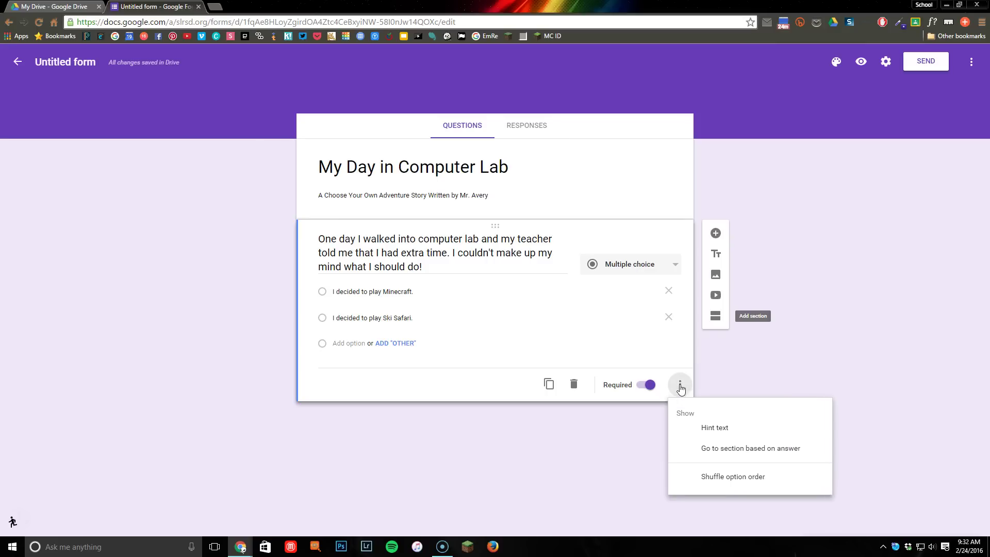
{"action": "left_click", "coordinate": [710, 450]}
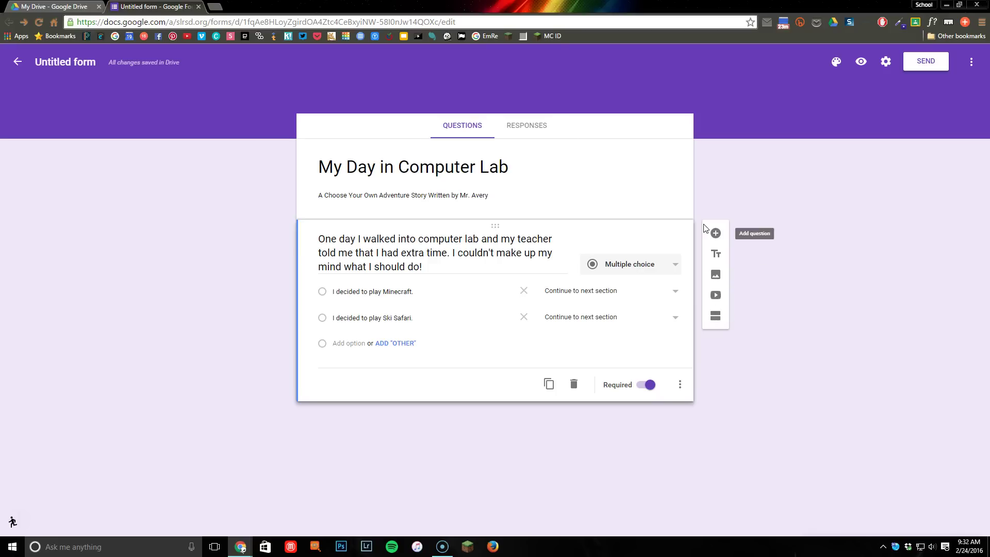
- Add two sections after the first one, titled "Minecraft" and "Ski Safari"
{"action": "left_click", "coordinate": [715, 317]}
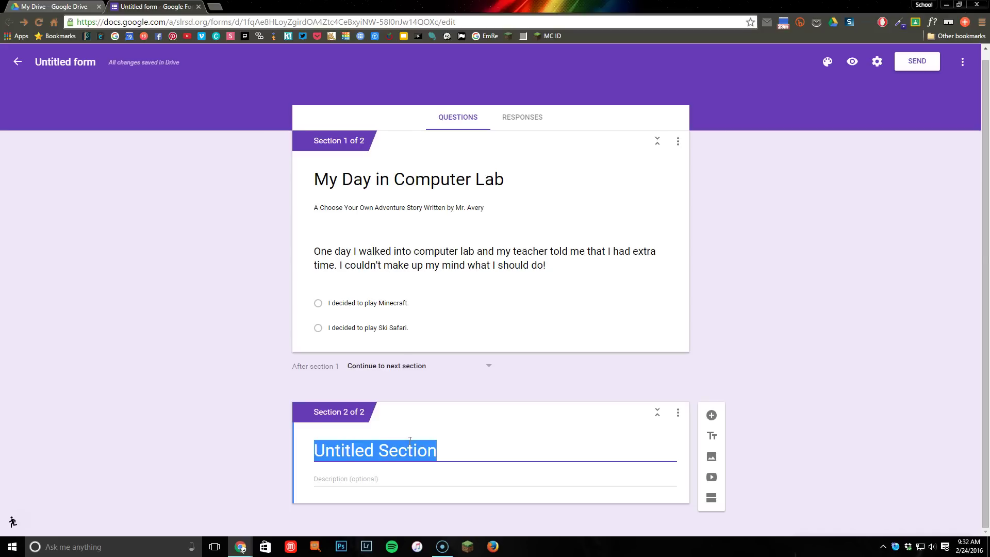
{"action": "type", "text": "Minecraft"}
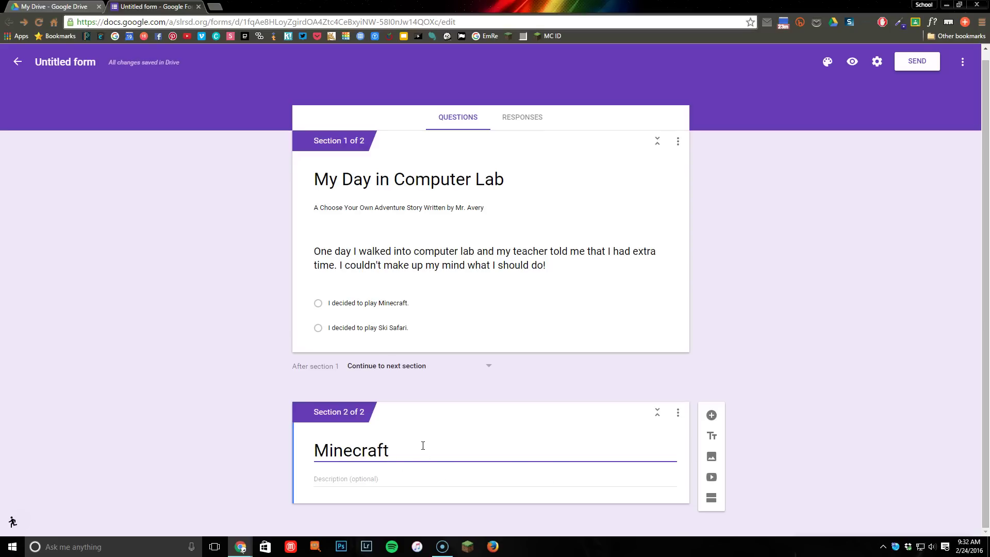
{"action": "left_click", "coordinate": [712, 497]}
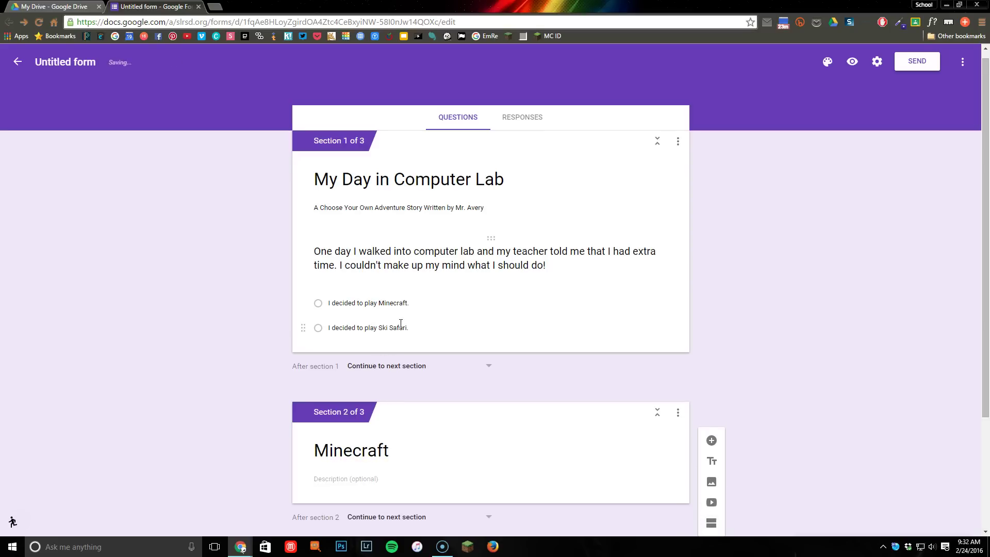
{"action": "left_click_drag", "start_coordinate": [442, 452], "coordinate": [327, 453]}
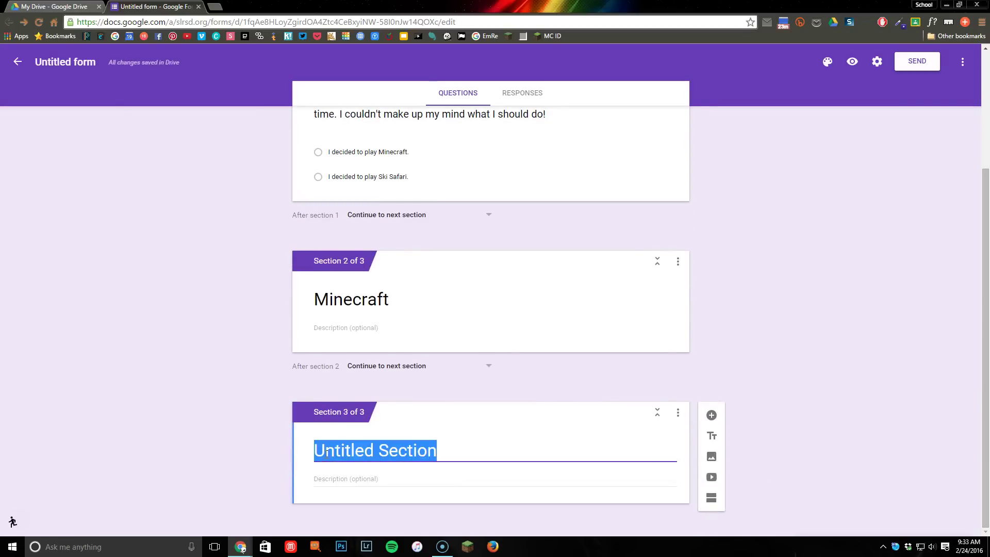
{"action": "type", "text": "Ski Safari"}
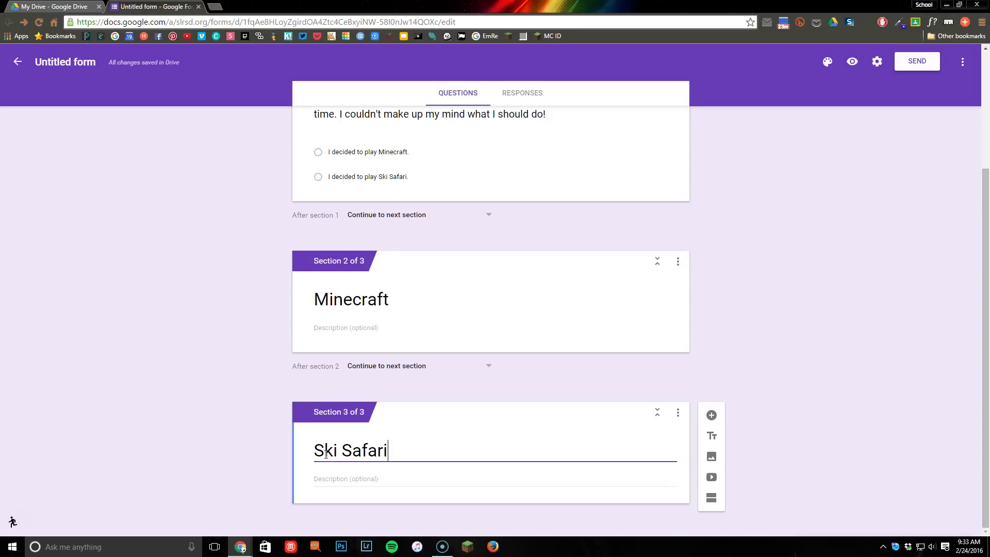
{"action": "left_click", "coordinate": [805, 311]}
- Route the Minecraft answer to section 2 (Minecraft) and the Ski Safari answer to section 3 (Ski Safari)
{"action": "scroll", "coordinate": [811, 302], "scroll_direction": "up", "scroll_amount": 2}
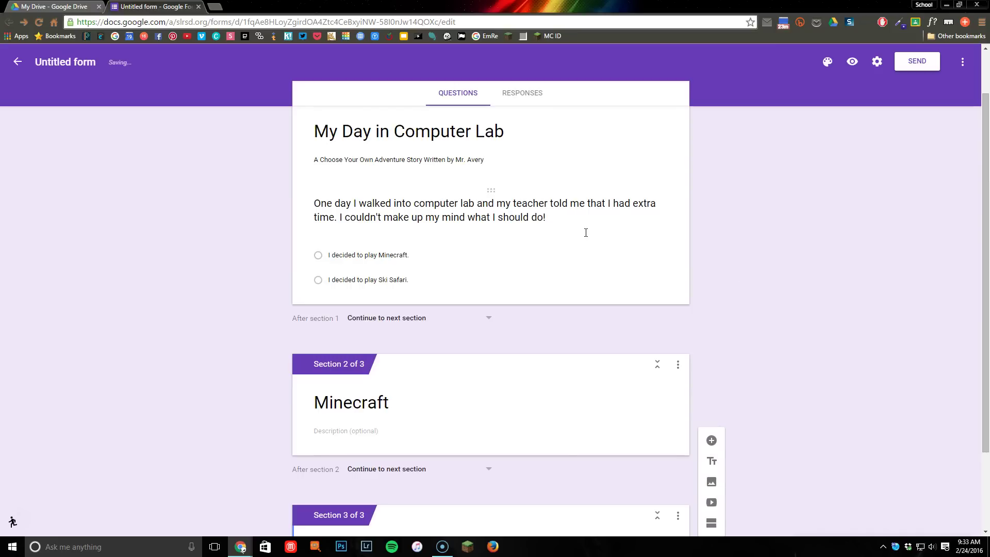
{"action": "left_click", "coordinate": [541, 250]}
{"action": "left_click", "coordinate": [581, 256]}
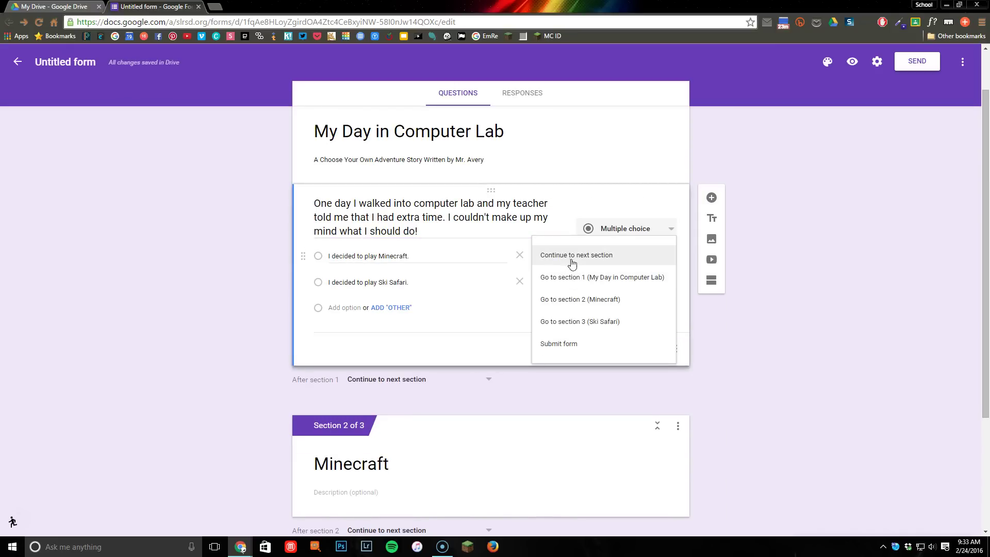
{"action": "left_click", "coordinate": [578, 303]}
{"action": "left_click", "coordinate": [593, 283]}
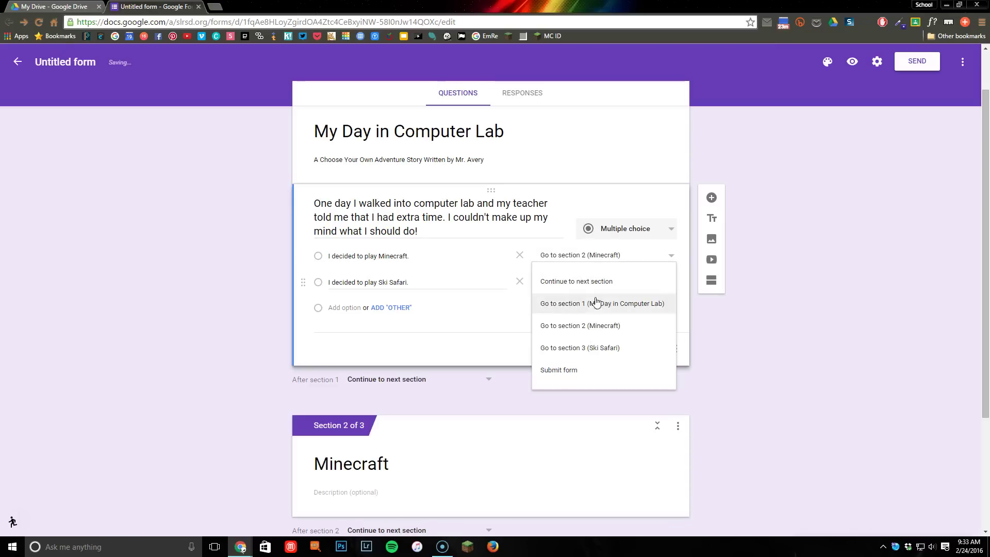
{"action": "left_click", "coordinate": [593, 348]}
{"action": "scroll", "coordinate": [745, 339], "scroll_direction": "down", "scroll_amount": 3}
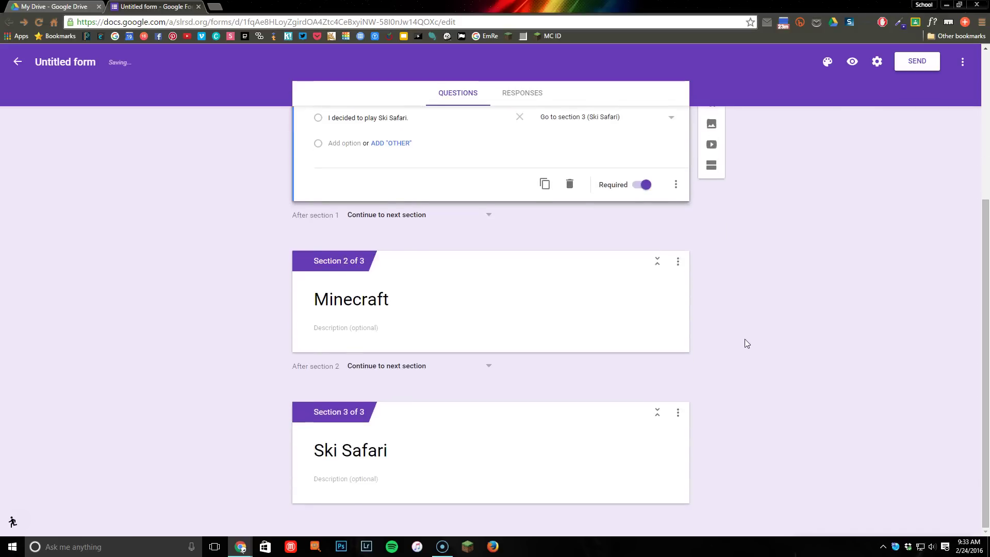
- Preview the form and test the branch by choosing the Minecraft answer and continuing to its section
{"action": "scroll", "coordinate": [744, 342], "scroll_direction": "up", "scroll_amount": 2}
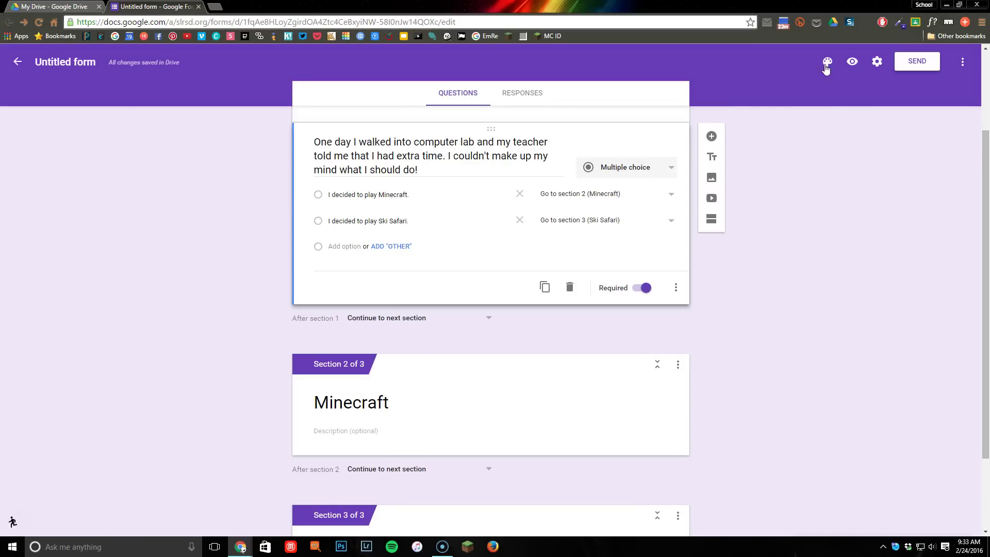
{"action": "left_click", "coordinate": [853, 62]}
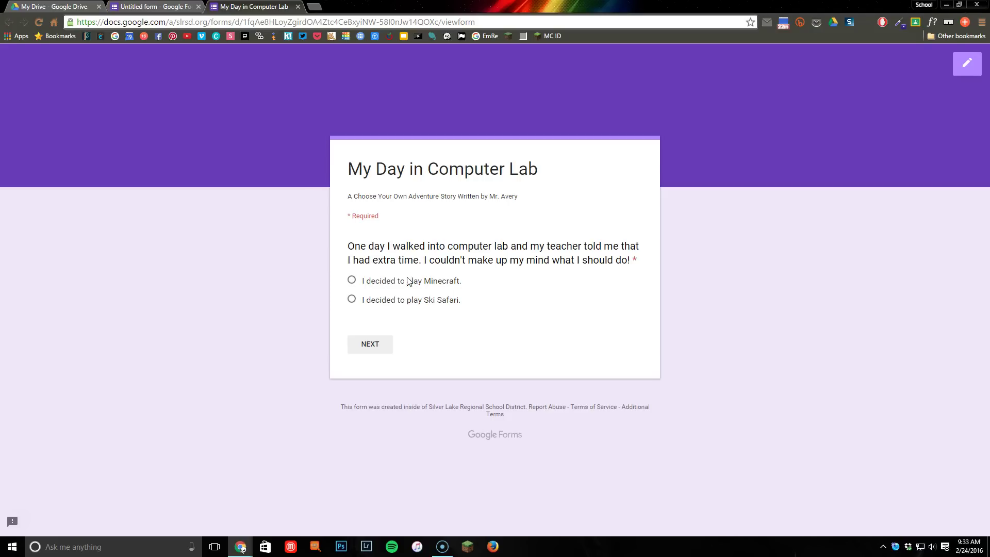
{"action": "left_click", "coordinate": [352, 280]}
{"action": "left_click", "coordinate": [372, 345]}
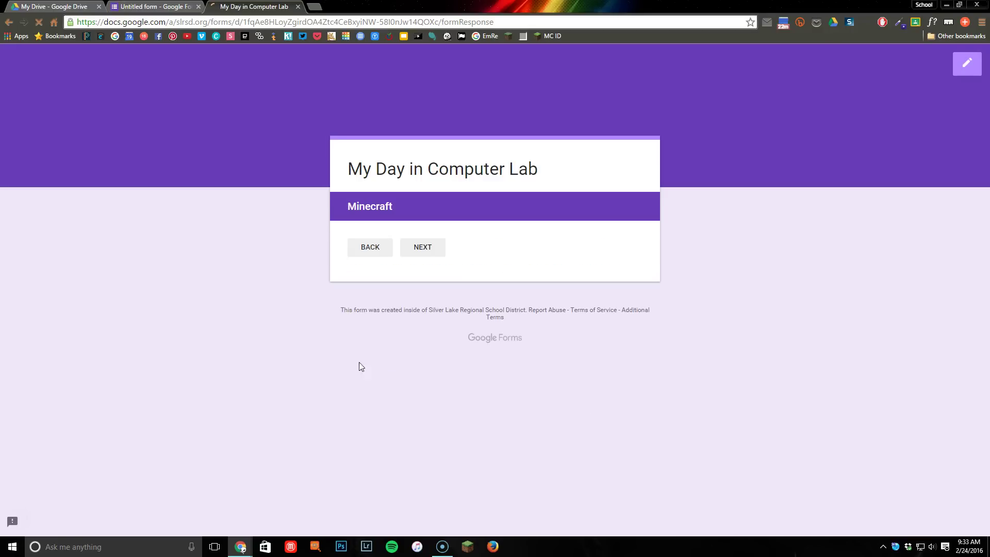
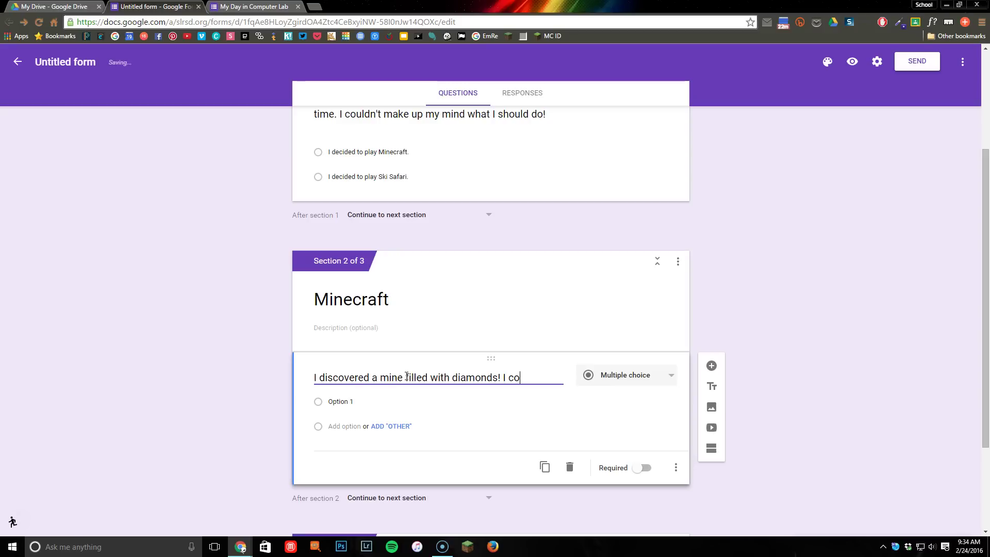
- Continue the Minecraft question's text with "collected them and put them in a chest back in my house."
{"action": "type", "text": "put them in"}
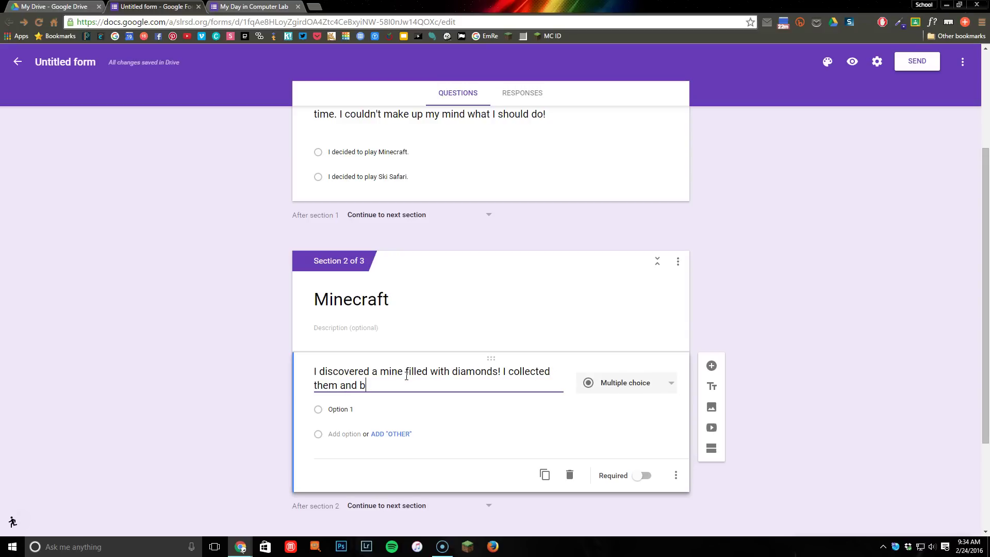
{"action": "type", "text": " a ch"}
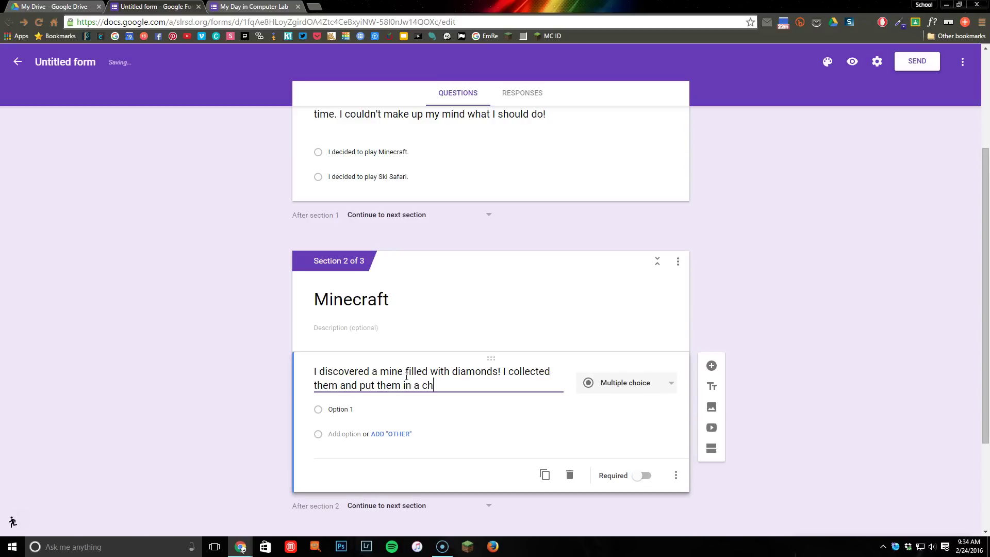
{"action": "type", "text": "est back in my house. "}
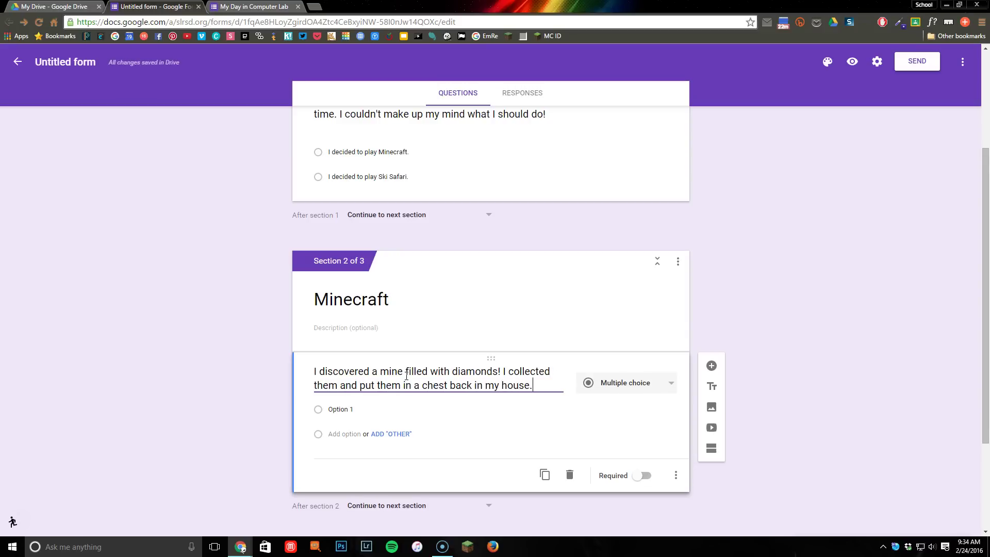
- Finish the Minecraft question's text with "Later, when I returned to the chest, all my diamonds were gone. What should I do?"
{"action": "type", "text": "Later, "}
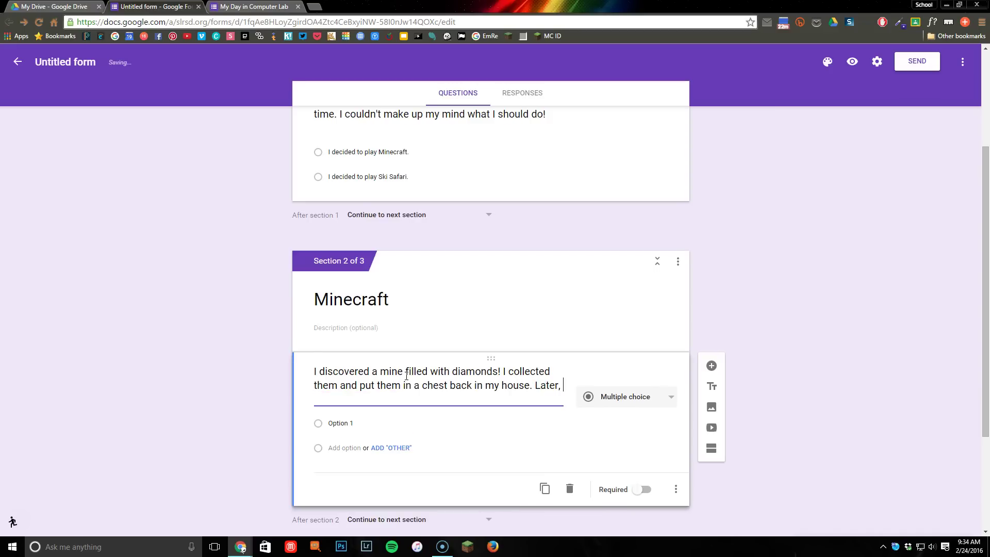
{"action": "type", "text": "when I returned to t"}
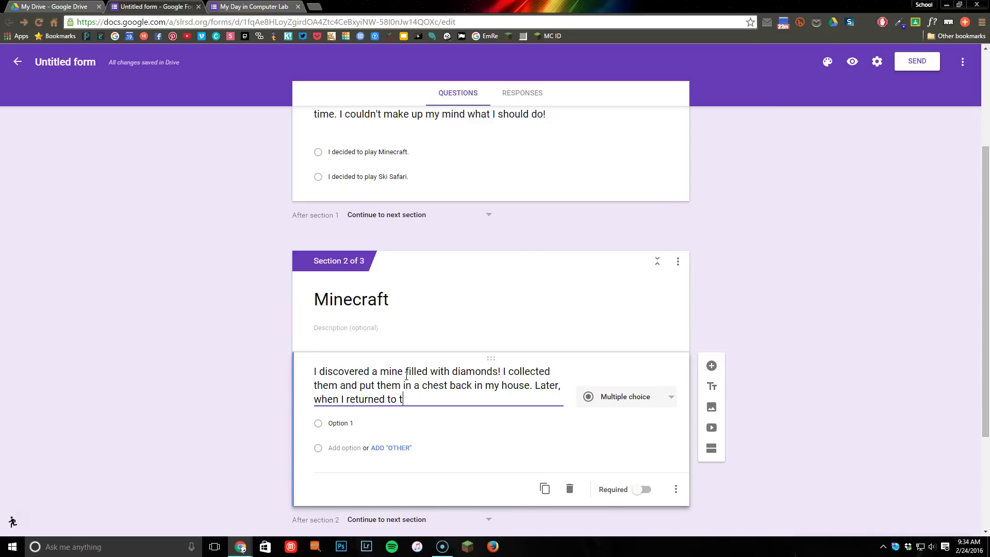
{"action": "type", "text": "the chest, all my diamonds were go"}
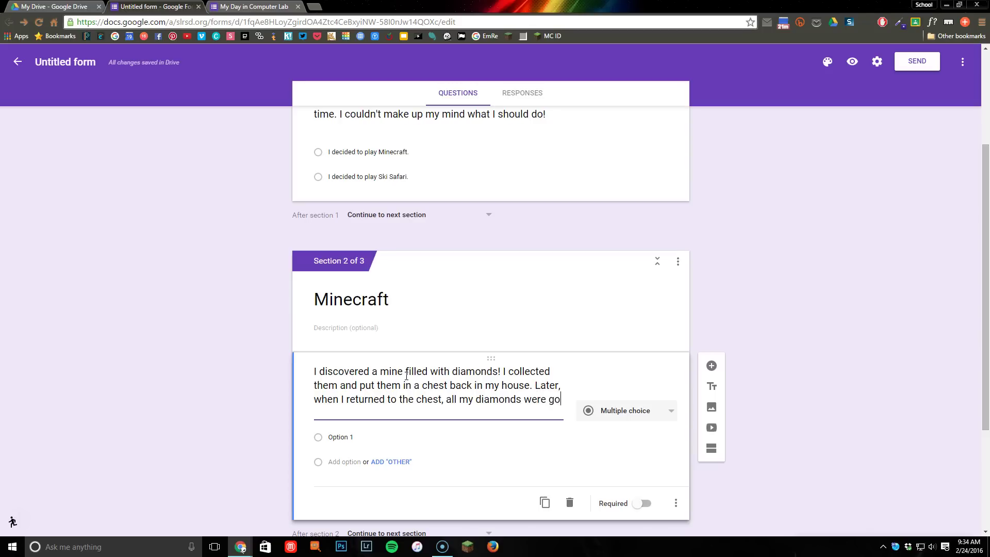
{"action": "type", "text": "ne. What should"}
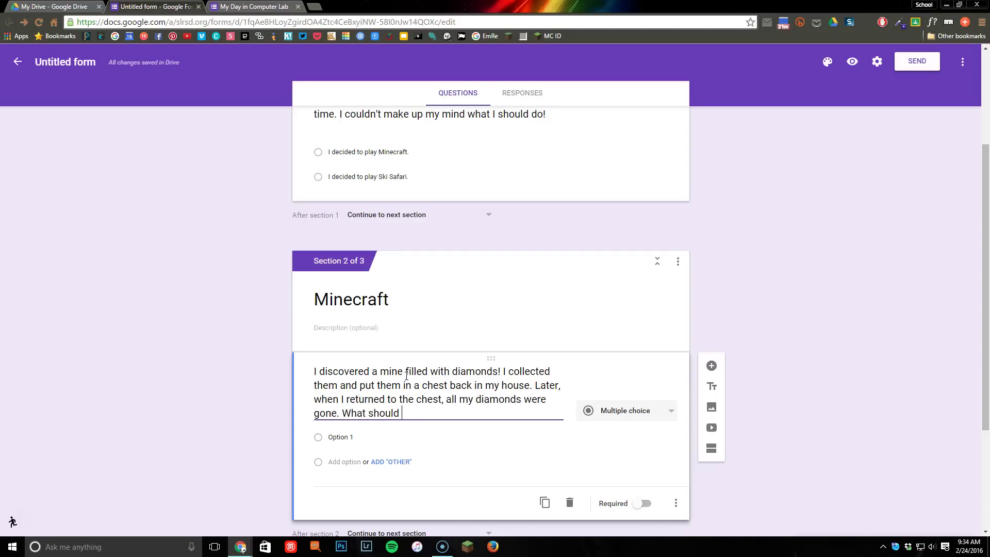
{"action": "key", "text": "BackSpace"}
{"action": "key", "text": "BackSpace"}
{"action": "key", "text": "BackSpace"}
{"action": "key", "text": "BackSpace"}
{"action": "key", "text": "BackSpace"}
{"action": "key", "text": "BackSpace"}
{"action": "key", "text": "BackSpace"}
{"action": "key", "text": "BackSpace"}
{"action": "key", "text": "BackSpace"}
{"action": "key", "text": "BackSpace"}
{"action": "key", "text": "BackSpace"}
{"action": "key", "text": "BackSpace"}
{"action": "key", "text": "BackSpace"}
{"action": "type", "text": "What should I do?"}
- Set the Minecraft question's first answer to "Tell" followed by the teacher's name
{"action": "left_click", "coordinate": [367, 438]}
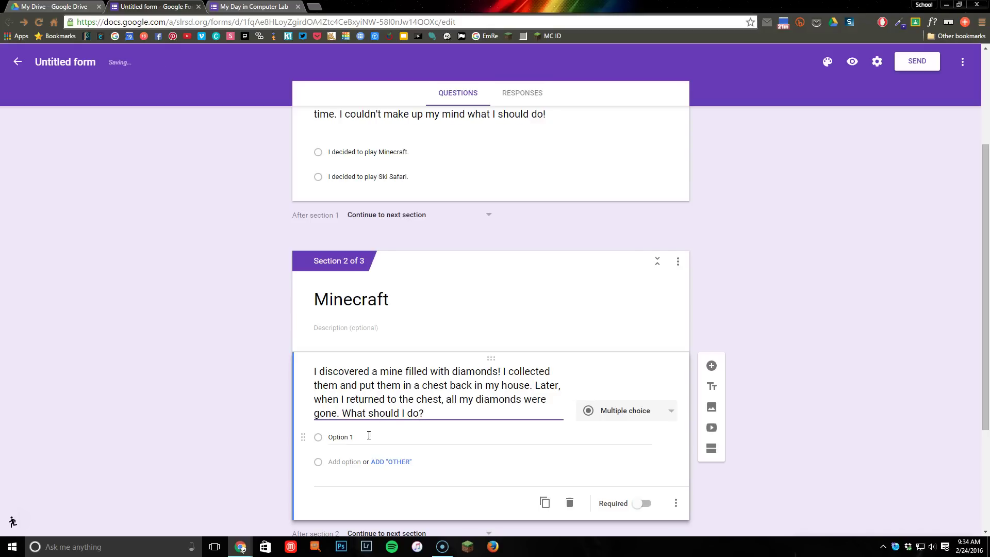
{"action": "type", "text": "F"}
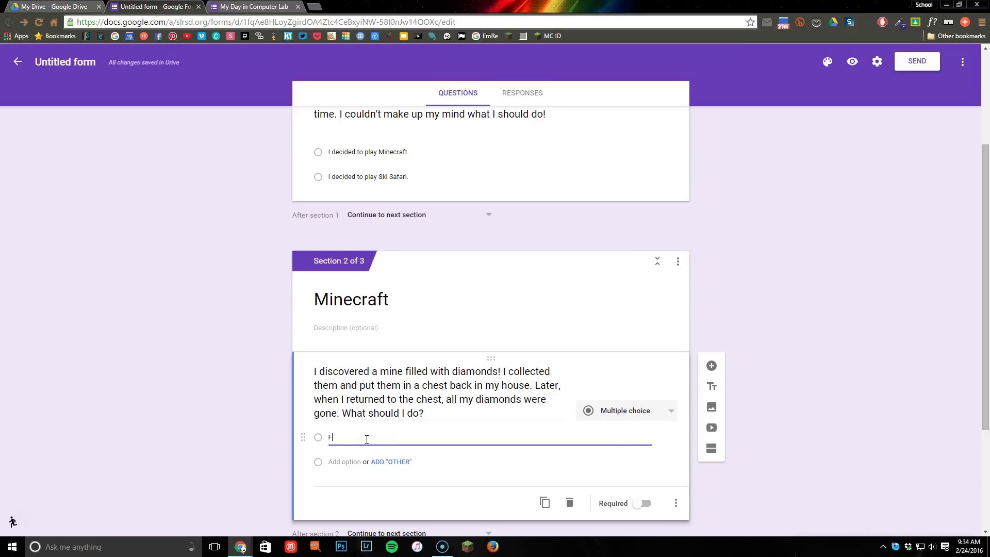
{"action": "type", "text": "ell Mr. Avery"}
- Add a second answer, "Climb into the computer screen, find out who took the diamonds and take matters into my own hands!"
{"action": "left_click", "coordinate": [344, 462]}
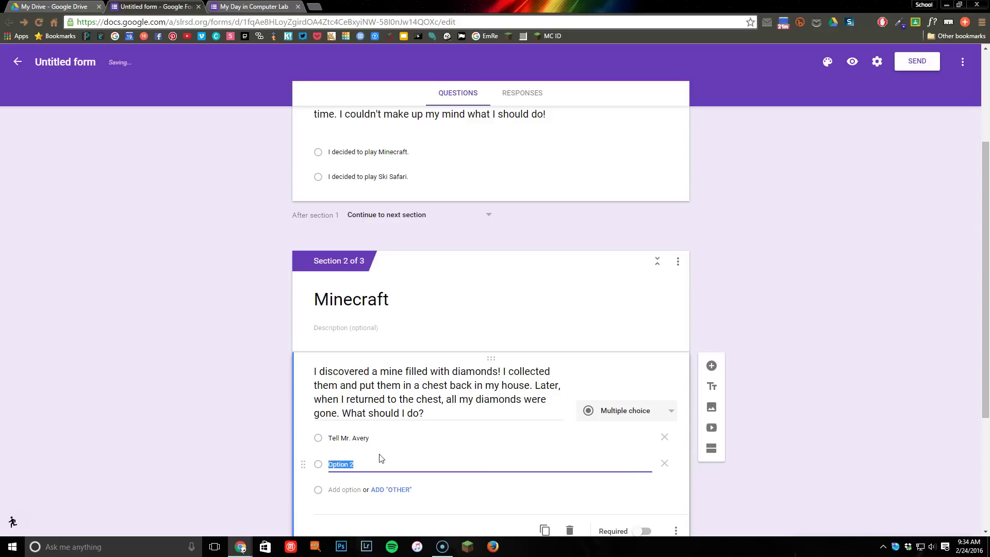
{"action": "type", "text": "Climb into the comp"}
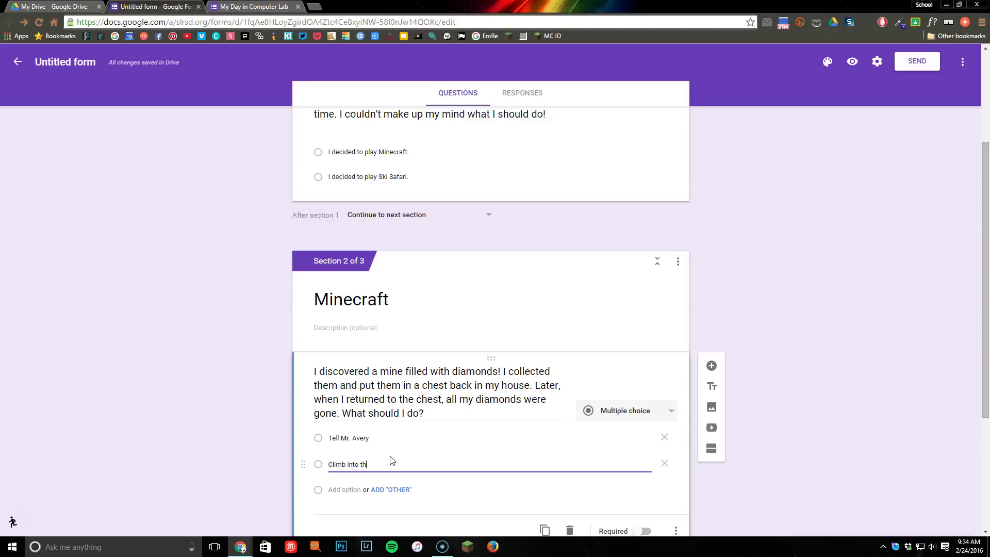
{"action": "key", "text": "BackSpace"}
{"action": "key", "text": "BackSpace"}
{"action": "type", "text": "uter screen "}
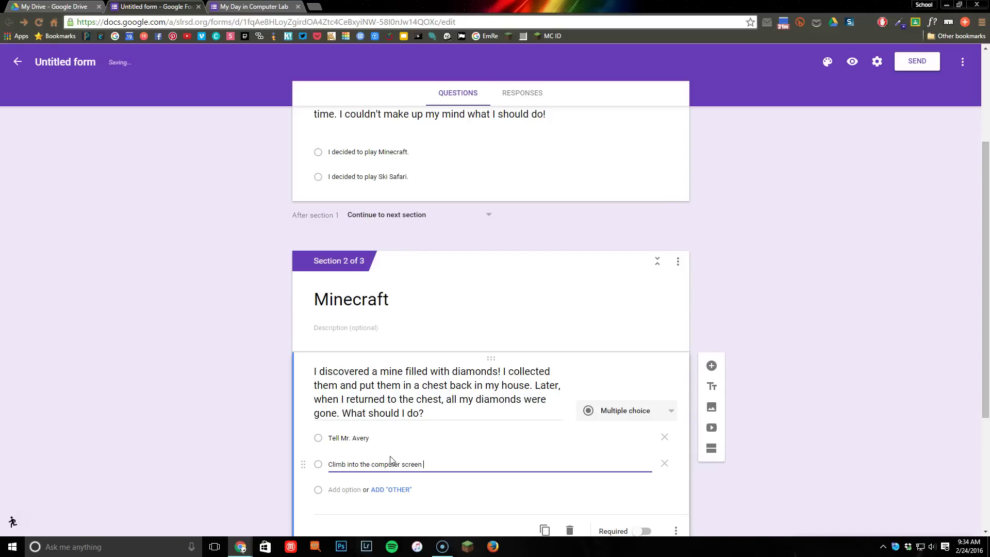
{"action": "type", "text": ", find out who took the diamonds and take matters into my own hands!"}
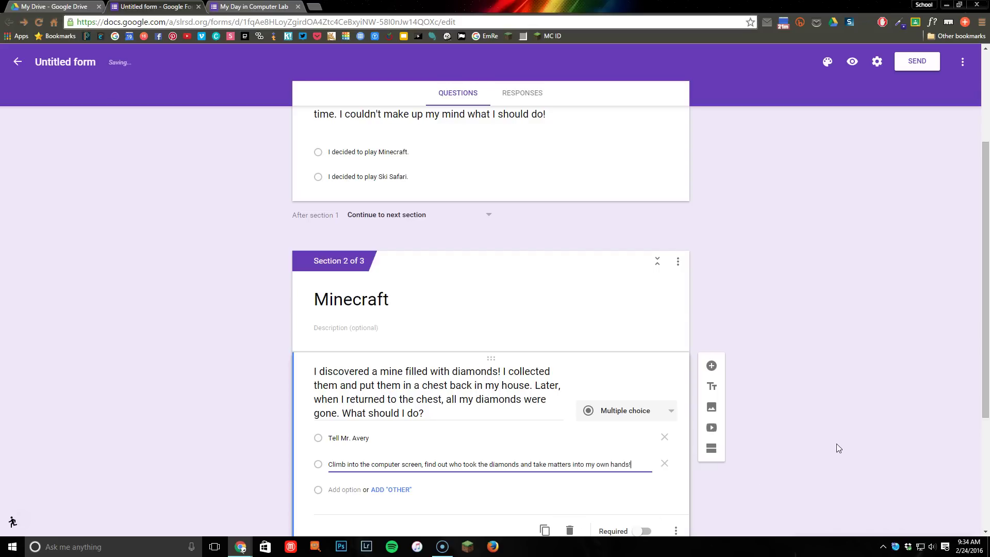
- Enable going to a section based on the answer for the Minecraft question
{"action": "left_click", "coordinate": [817, 438]}
{"action": "scroll", "coordinate": [802, 389], "scroll_direction": "down", "scroll_amount": 3}
{"action": "left_click", "coordinate": [678, 377]}
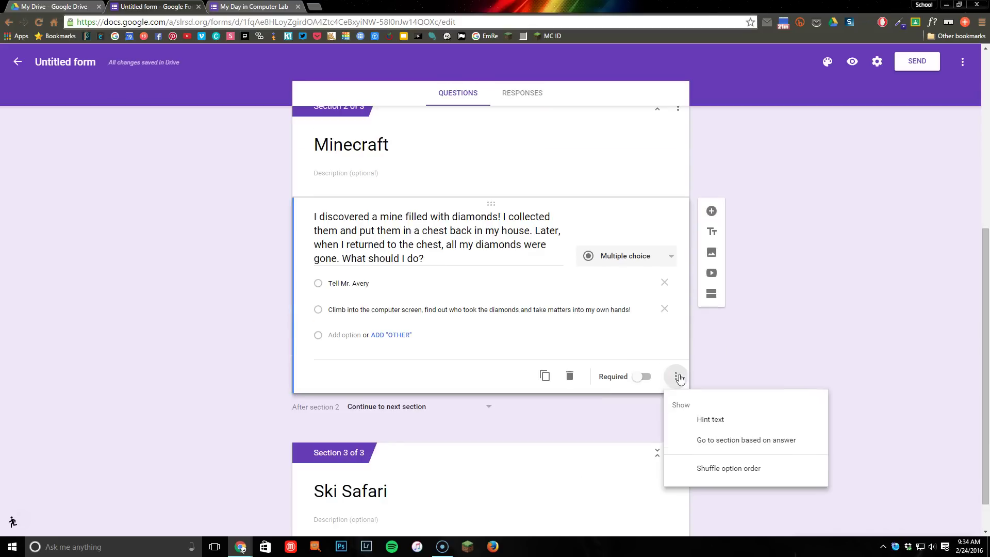
{"action": "left_click", "coordinate": [709, 441]}
{"action": "scroll", "coordinate": [757, 393], "scroll_direction": "down", "scroll_amount": 1}
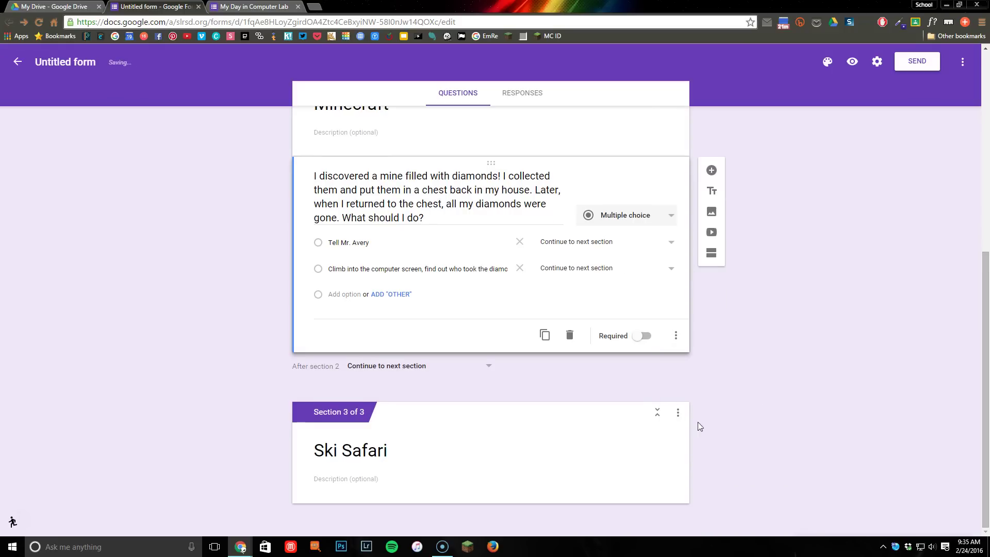
- Add two sections after Ski Safari, titled "Tell" plus the teacher's name and "Climb into the Computer"
{"action": "left_click", "coordinate": [505, 448]}
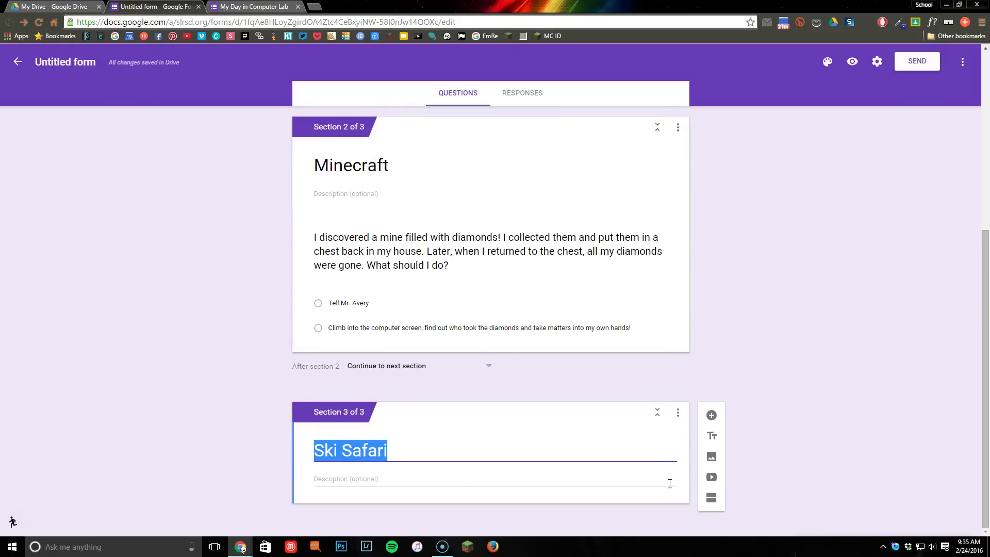
{"action": "left_click", "coordinate": [713, 502]}
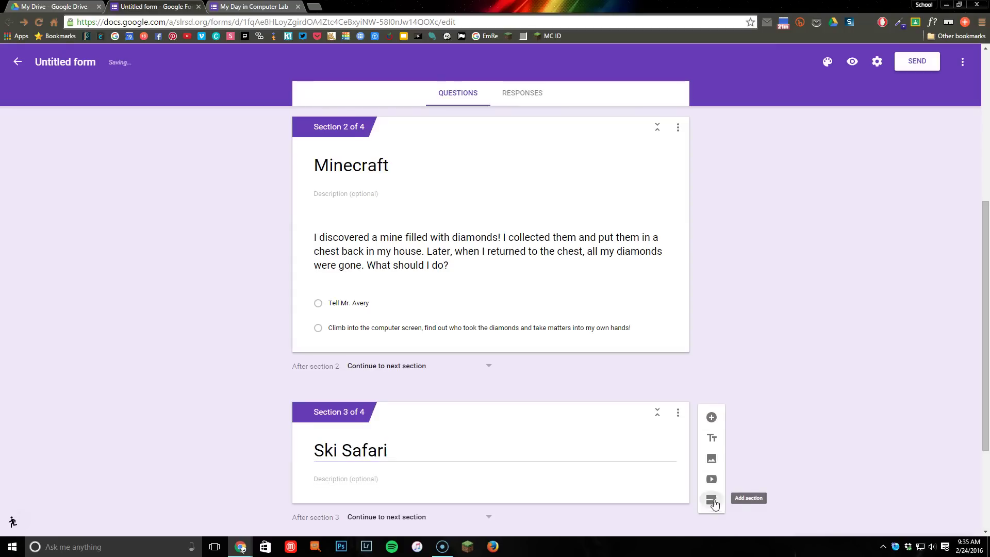
{"action": "left_click", "coordinate": [471, 452]}
{"action": "type", "text": "Tell Mr. Avery"}
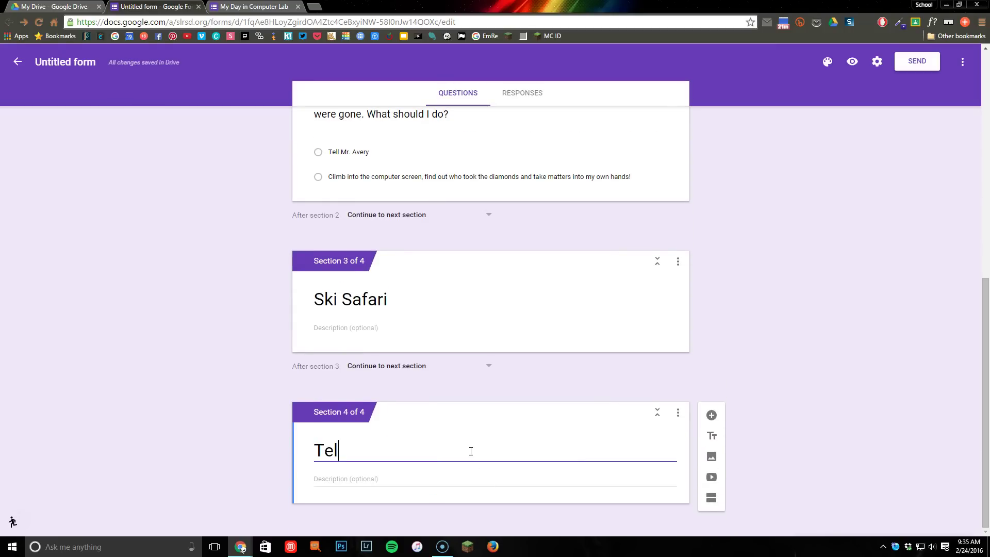
{"action": "left_click", "coordinate": [712, 498]}
{"action": "left_click", "coordinate": [507, 451]}
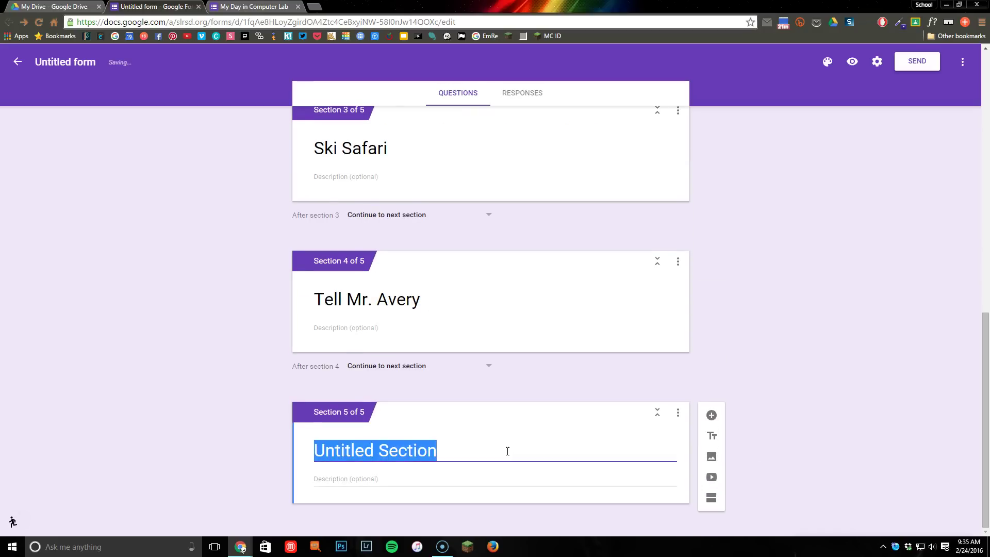
{"action": "type", "text": "C"}
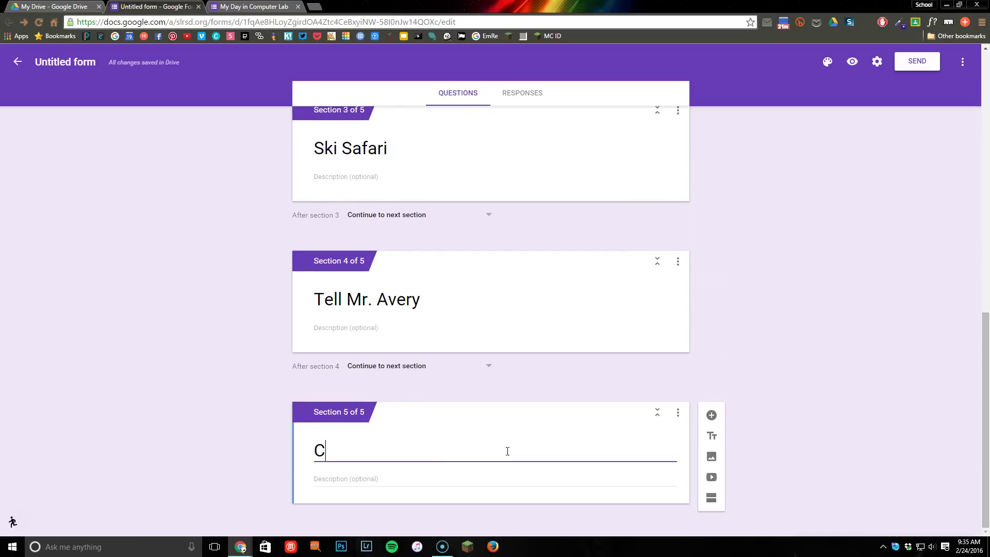
{"action": "type", "text": "limb into the Computer"}
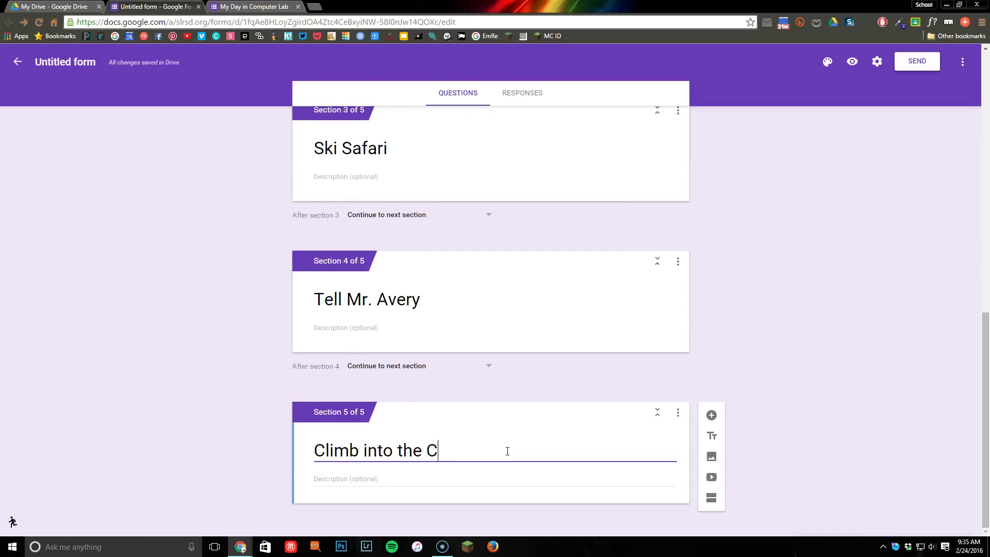
{"action": "left_click", "coordinate": [812, 408]}
- Add a blank multiple-choice question to section 4, the one about telling the teacher
{"action": "left_click", "coordinate": [624, 320]}
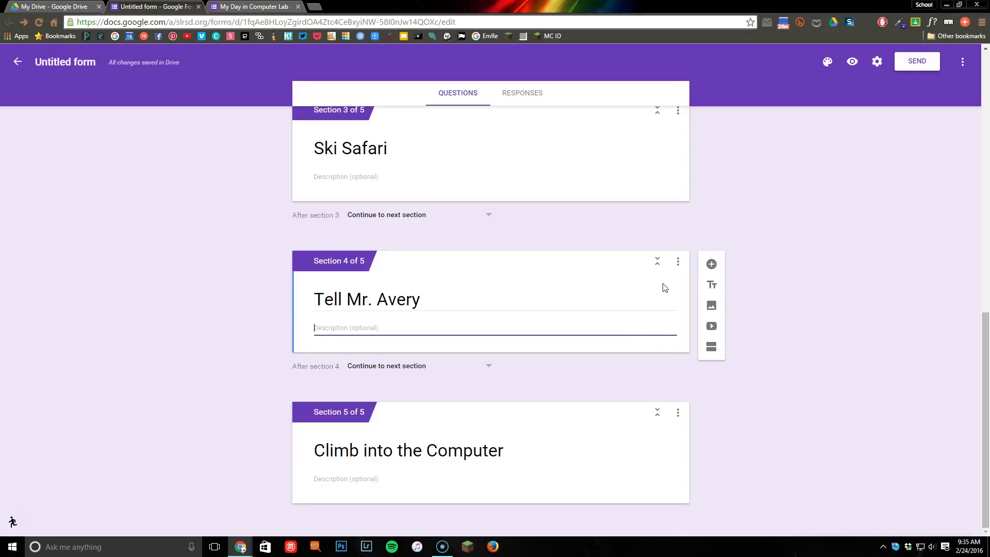
{"action": "left_click", "coordinate": [710, 263]}
{"action": "scroll", "coordinate": [670, 371], "scroll_direction": "down", "scroll_amount": 1}
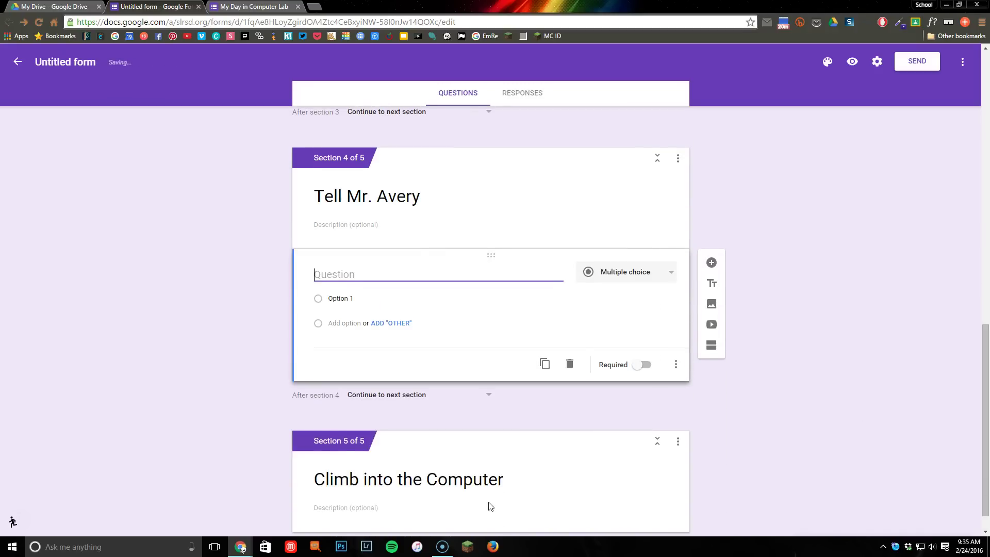
{"action": "scroll", "coordinate": [464, 497], "scroll_direction": "down", "scroll_amount": 1}
- Add a multiple-choice question to the Ski Safari section
{"action": "scroll", "coordinate": [651, 368], "scroll_direction": "up", "scroll_amount": 5}
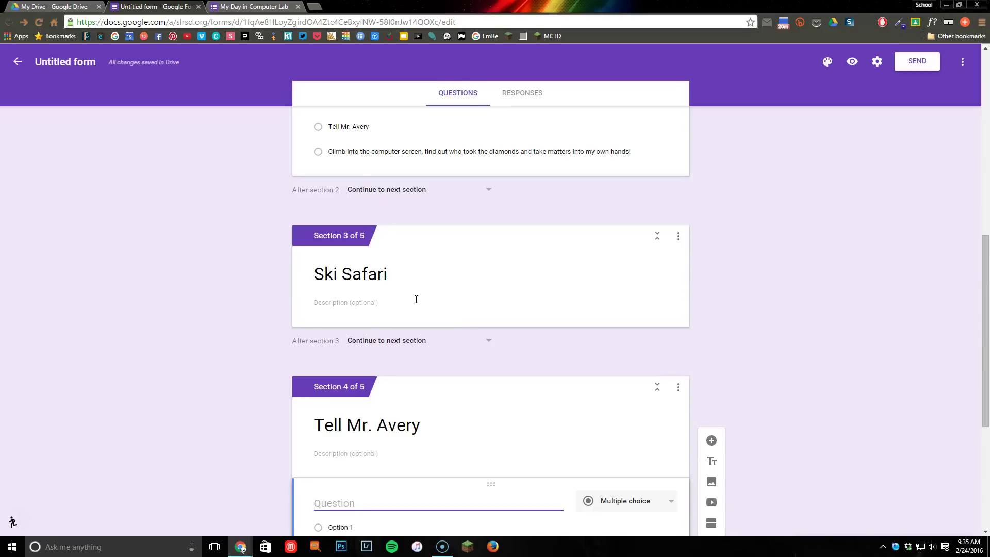
{"action": "scroll", "coordinate": [400, 259], "scroll_direction": "up", "scroll_amount": 7}
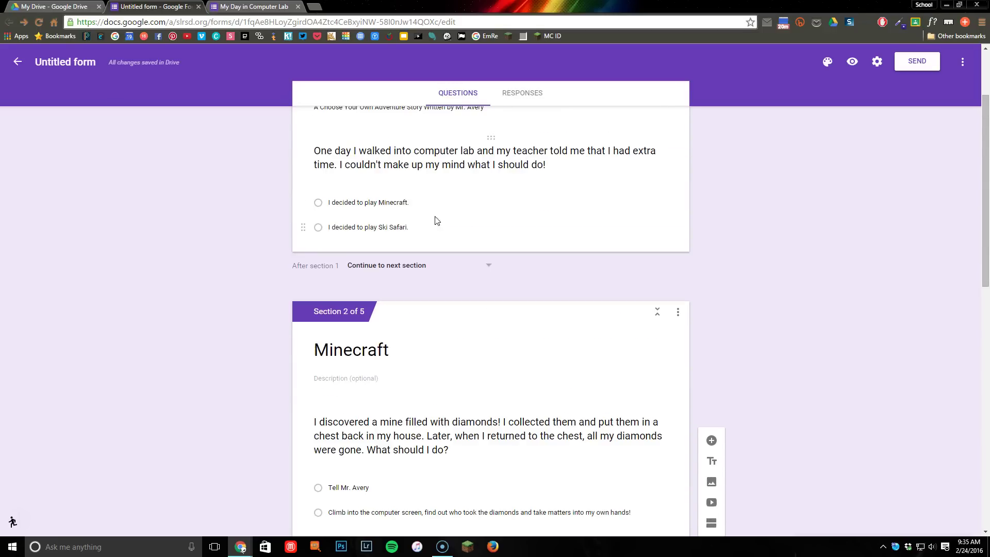
{"action": "scroll", "coordinate": [436, 219], "scroll_direction": "down", "scroll_amount": 8}
{"action": "left_click", "coordinate": [513, 269]}
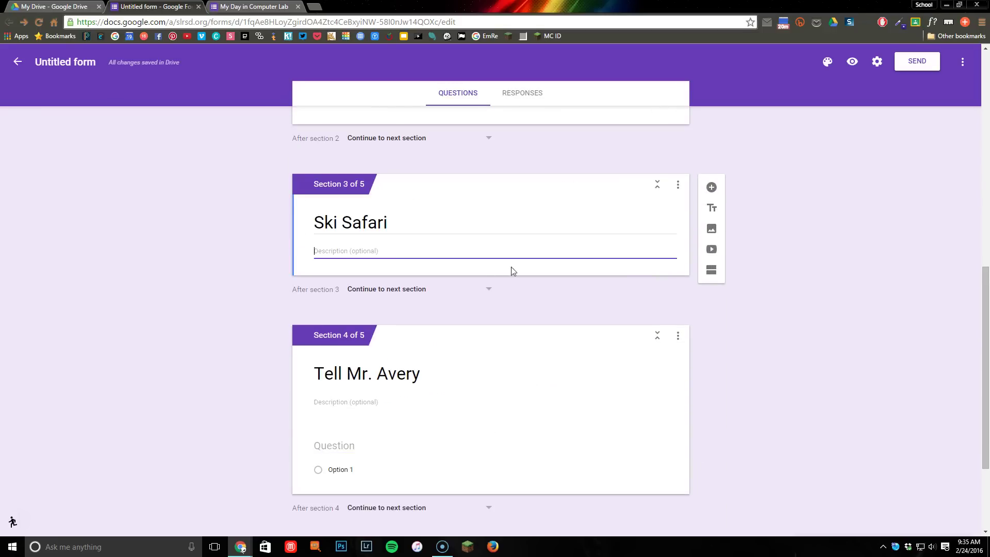
{"action": "left_click", "coordinate": [711, 188]}
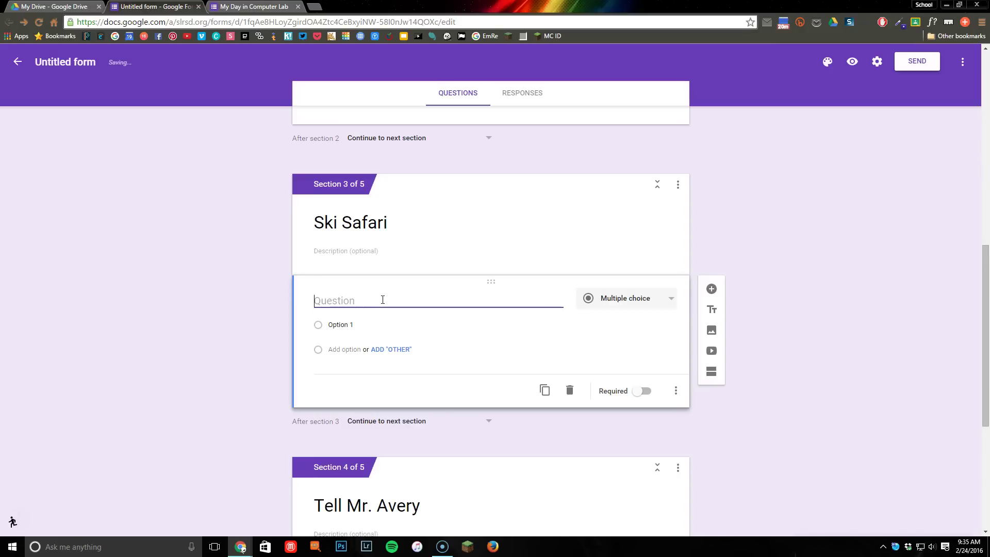
- Enter the question "As I was skiing down the mountain and about to complete a triple backflip, my computer shut off on me! I couldn't figure out why."
{"action": "type", "text": "As I was skiing down the mountain,"}
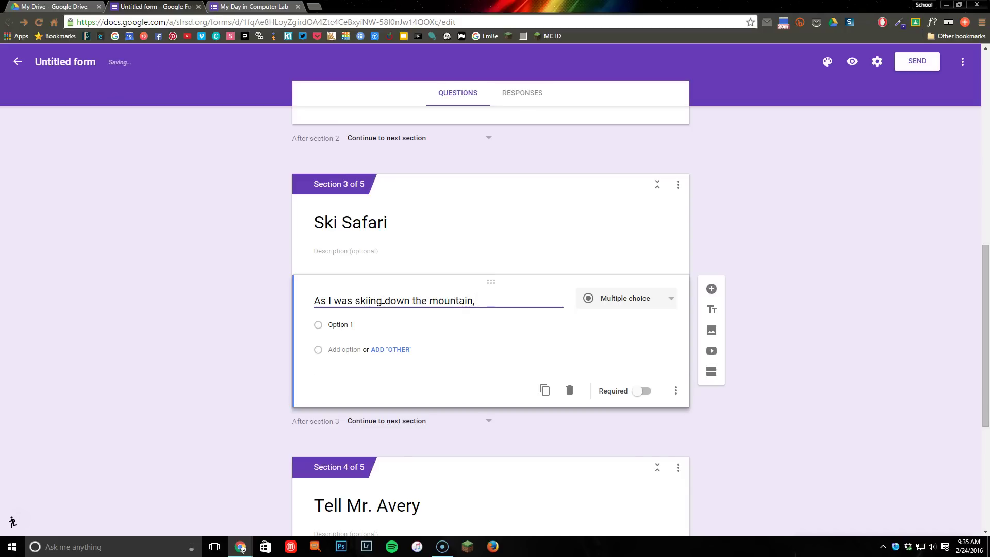
{"action": "type", "text": " a  and about to com"}
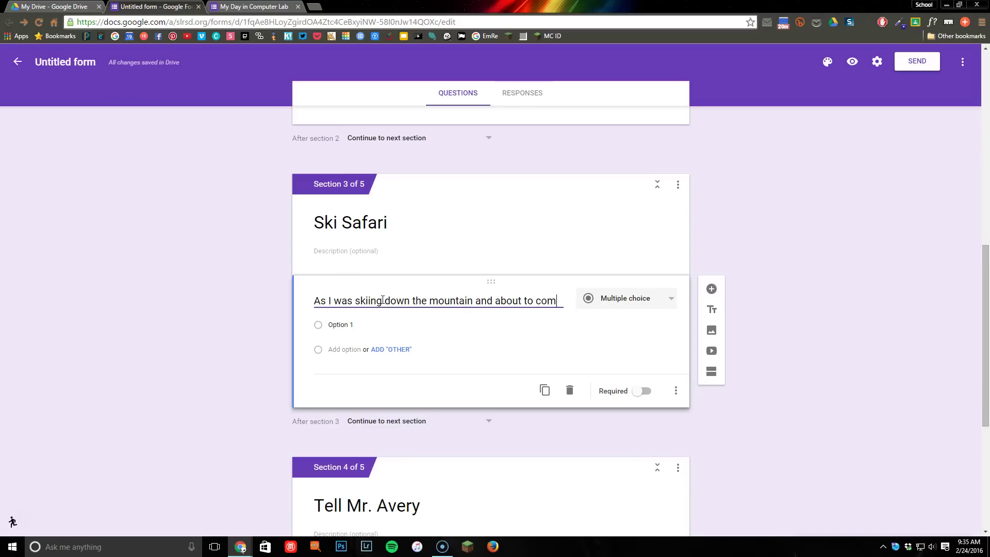
{"action": "type", "text": "plete a triple bac"}
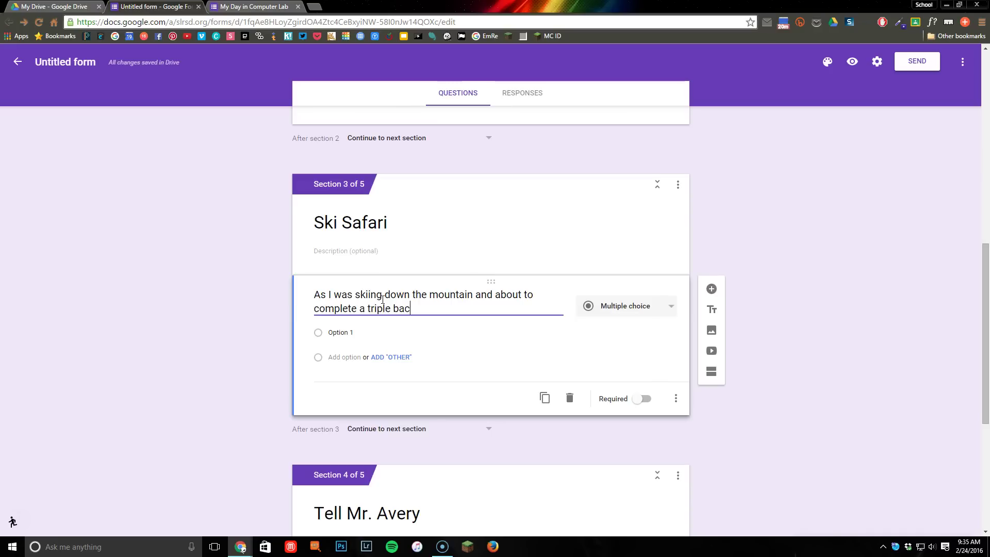
{"action": "type", "text": "kflip, my compute rs"}
{"action": "key", "text": "BackSpace"}
{"action": "key", "text": "BackSpace"}
{"action": "key", "text": "BackSpace"}
{"action": "type", "text": "r shut of"}
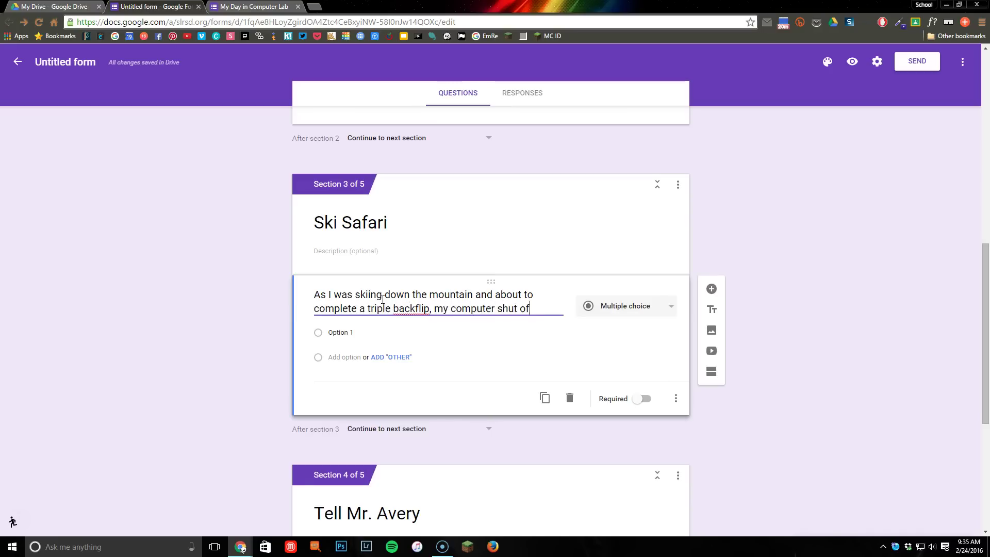
{"action": "type", "text": "f on me! I couldn't figure out why."}
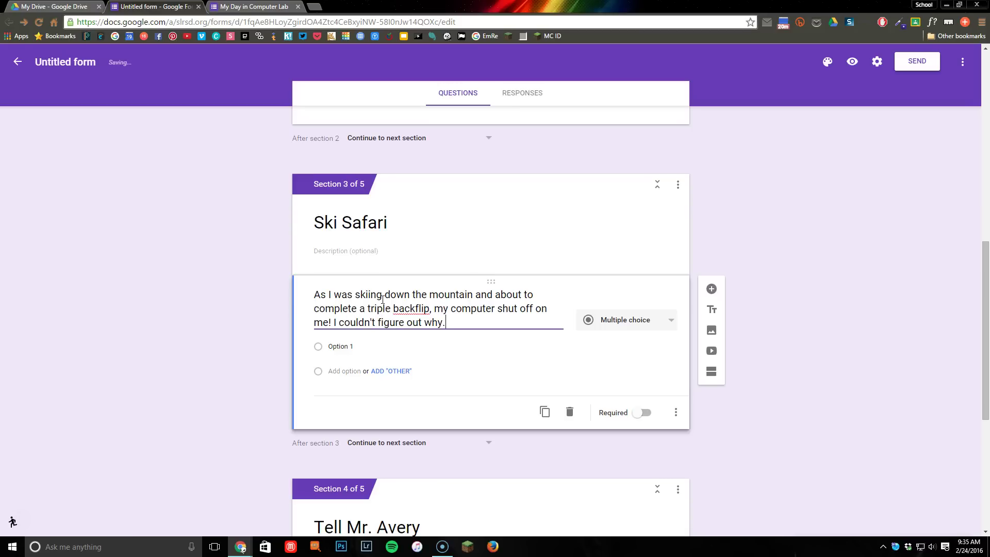
- Give the Ski Safari question the answers "The plug on the back of the computer came loose." and "A ghost turned it off on me."
{"action": "left_click", "coordinate": [362, 348]}
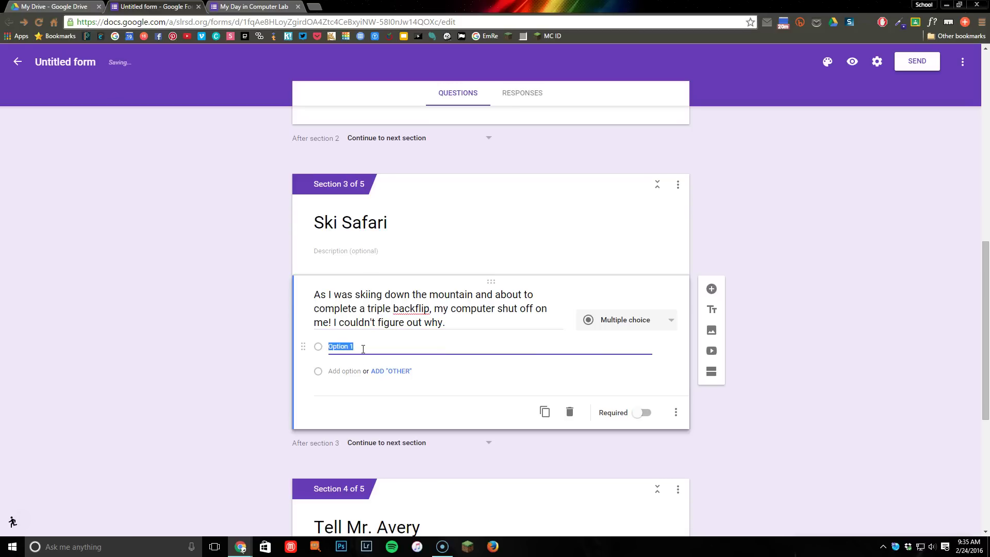
{"action": "type", "text": "The plug on the back of the"}
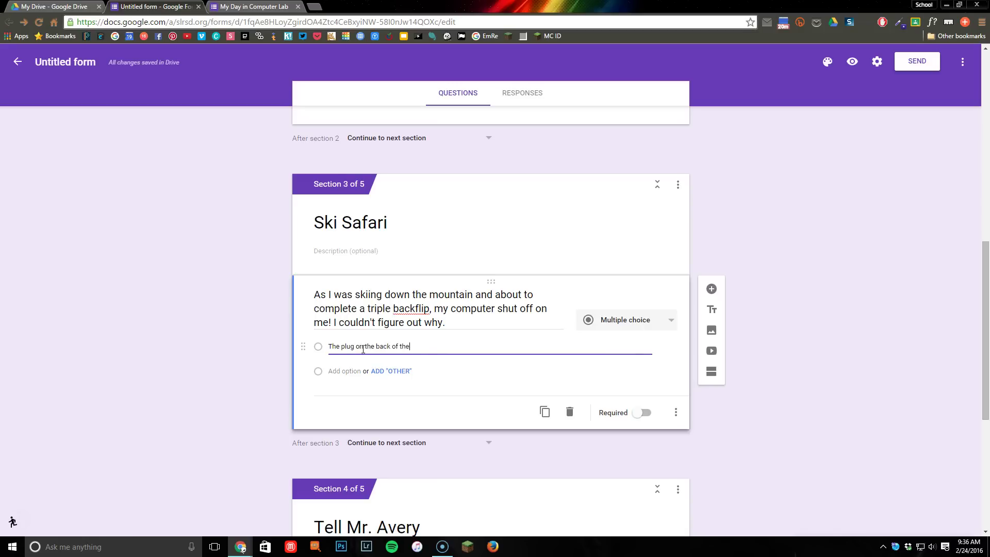
{"action": "type", "text": " computer came loose."}
{"action": "left_click", "coordinate": [342, 371]}
{"action": "type", "text": "A ghost turned it off on me."}
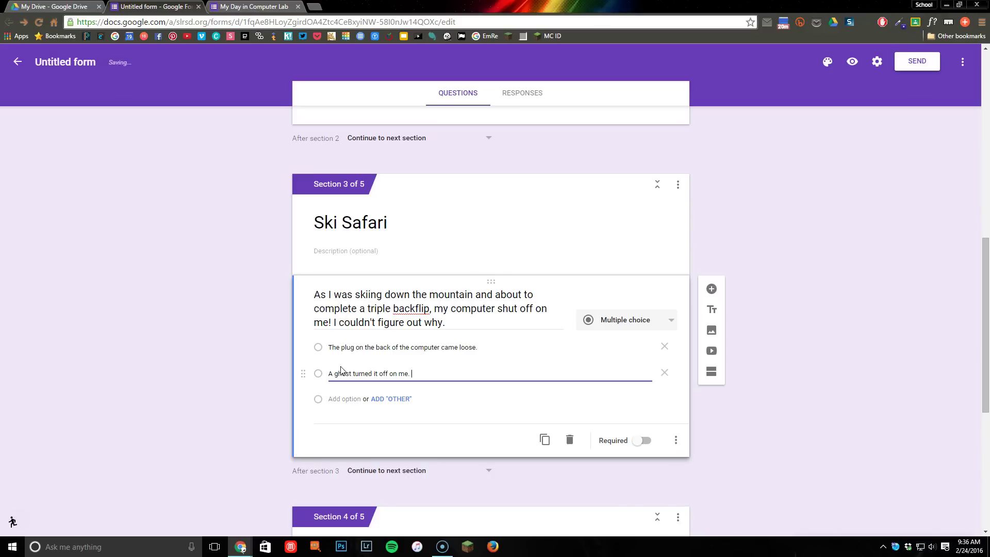
- Make the Ski Safari question go to a section based on the chosen answer
{"action": "left_click", "coordinate": [676, 440]}
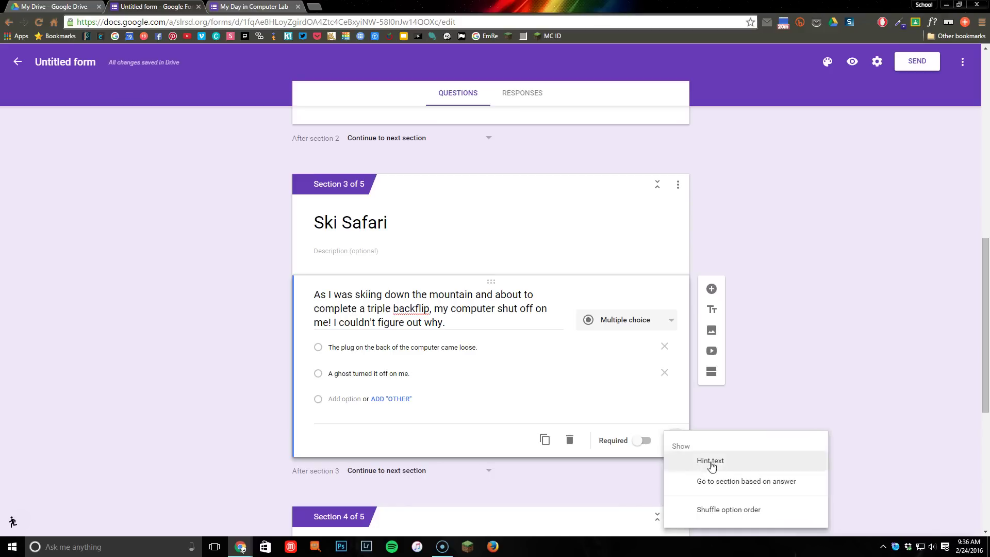
{"action": "left_click", "coordinate": [722, 483]}
{"action": "scroll", "coordinate": [773, 444], "scroll_direction": "down", "scroll_amount": 6}
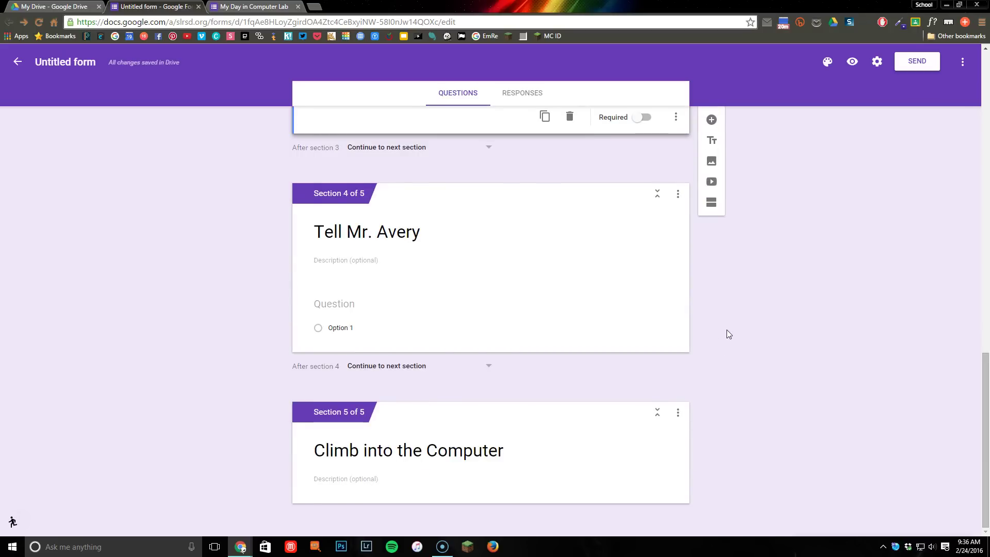
- Preview the form and continue from the opening question with the answer "I decided to play Minecraft."
{"action": "scroll", "coordinate": [726, 329], "scroll_direction": "up", "scroll_amount": 20}
{"action": "scroll", "coordinate": [728, 333], "scroll_direction": "up", "scroll_amount": 2}
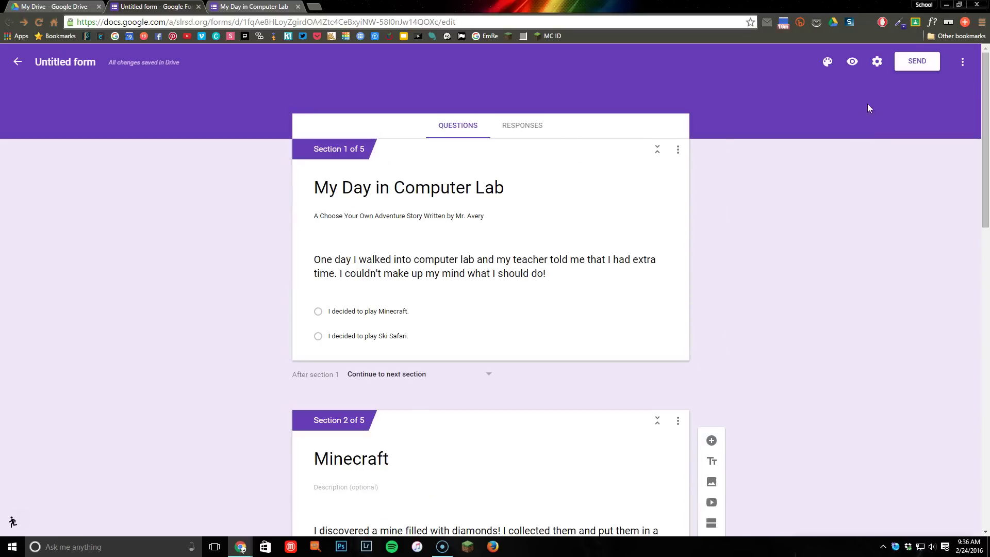
{"action": "left_click", "coordinate": [853, 61]}
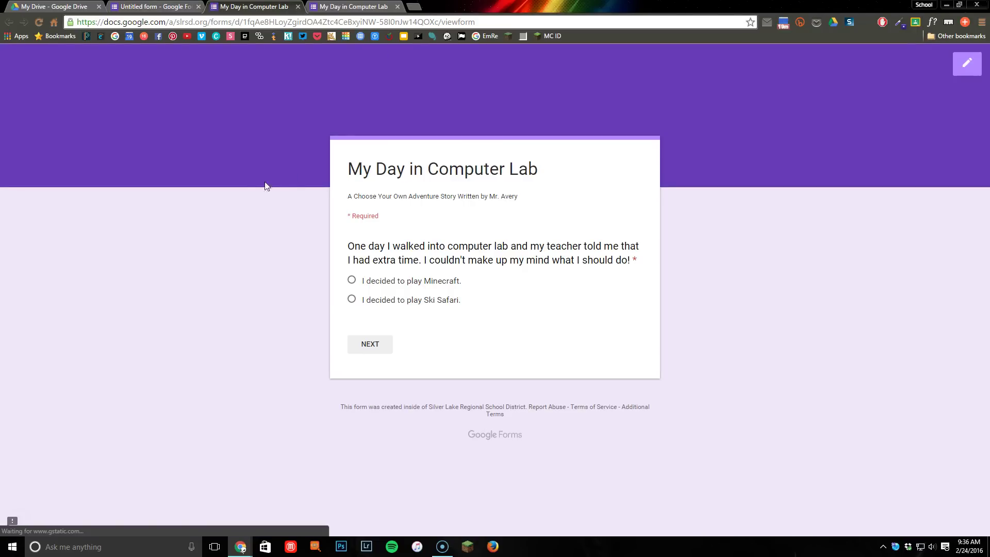
{"action": "left_click", "coordinate": [352, 280]}
{"action": "left_click", "coordinate": [370, 344]}
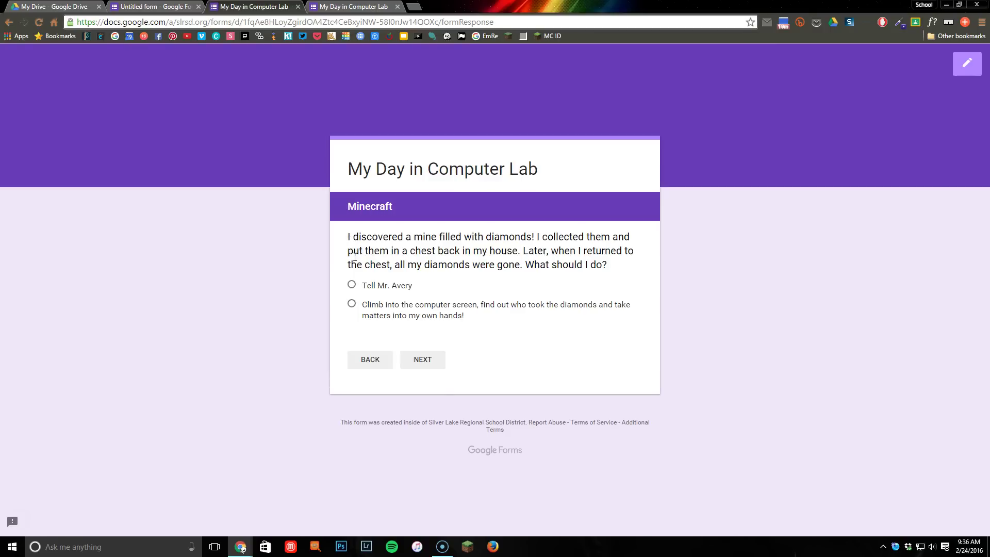
- Test the Minecraft question's branching with the answer about climbing into the computer screen, and go back to that question
{"action": "left_click", "coordinate": [351, 304]}
{"action": "left_click", "coordinate": [414, 364]}
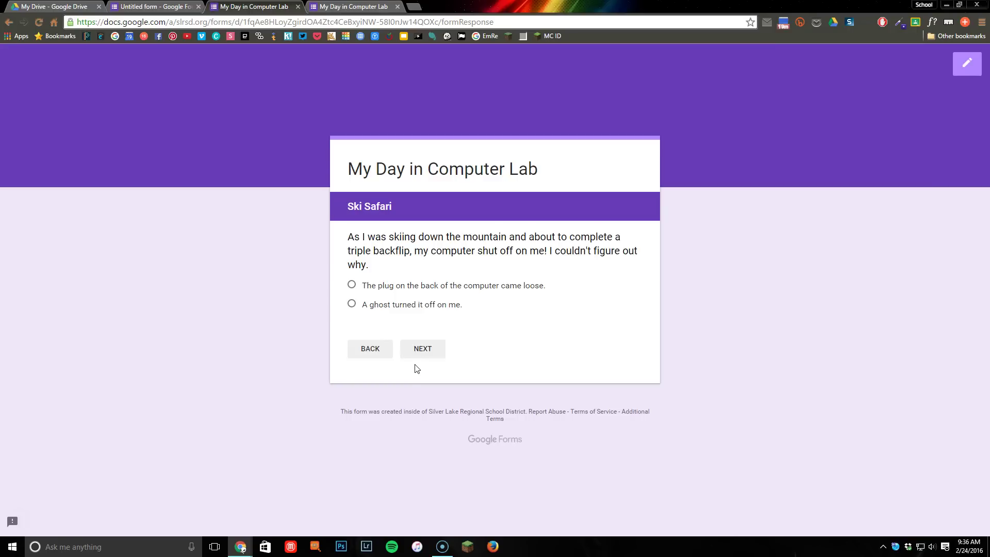
{"action": "left_click", "coordinate": [359, 354]}
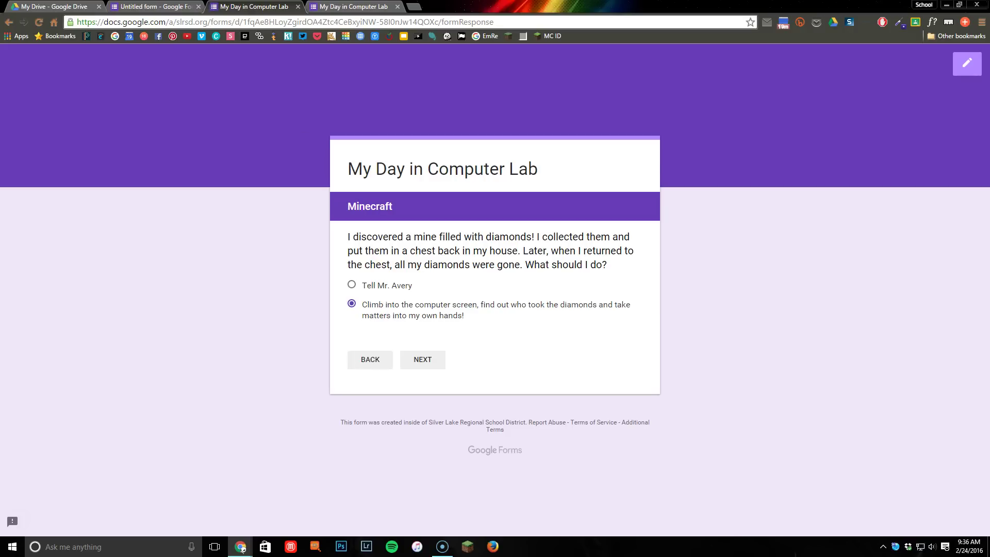
- Return to the form editor and bring up the Minecraft section's question about the missing diamonds
{"action": "left_click", "coordinate": [155, 7]}
{"action": "scroll", "coordinate": [171, 209], "scroll_direction": "down", "scroll_amount": 1}
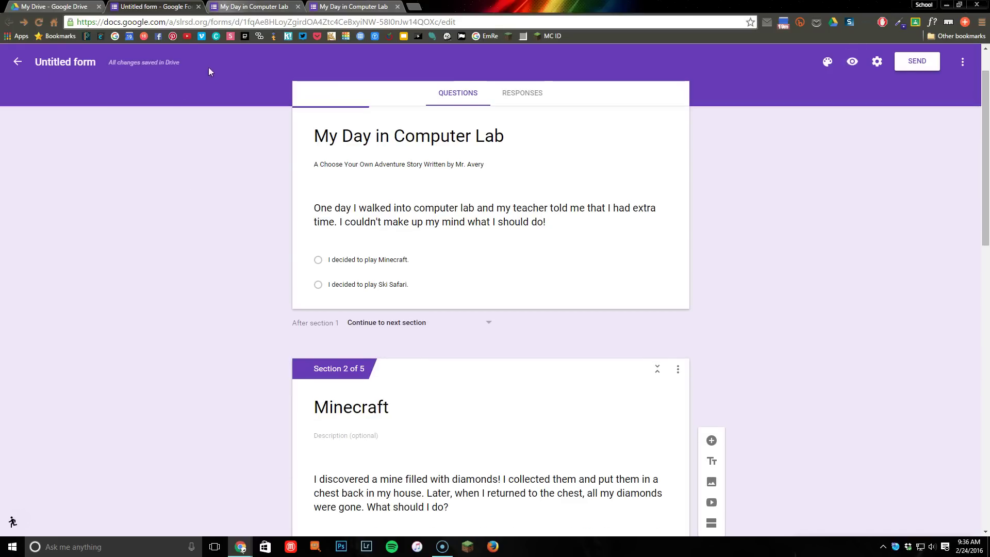
{"action": "scroll", "coordinate": [233, 195], "scroll_direction": "down", "scroll_amount": 7}
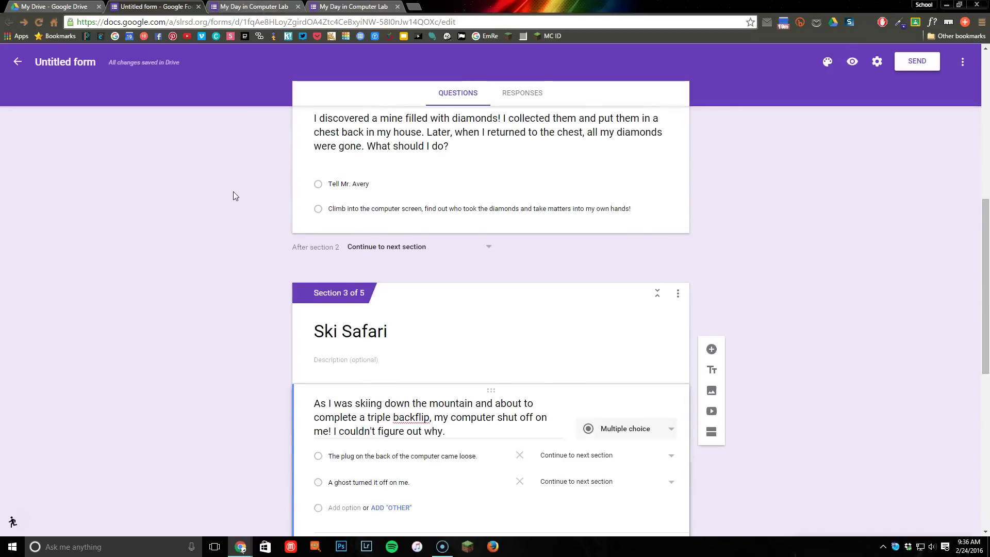